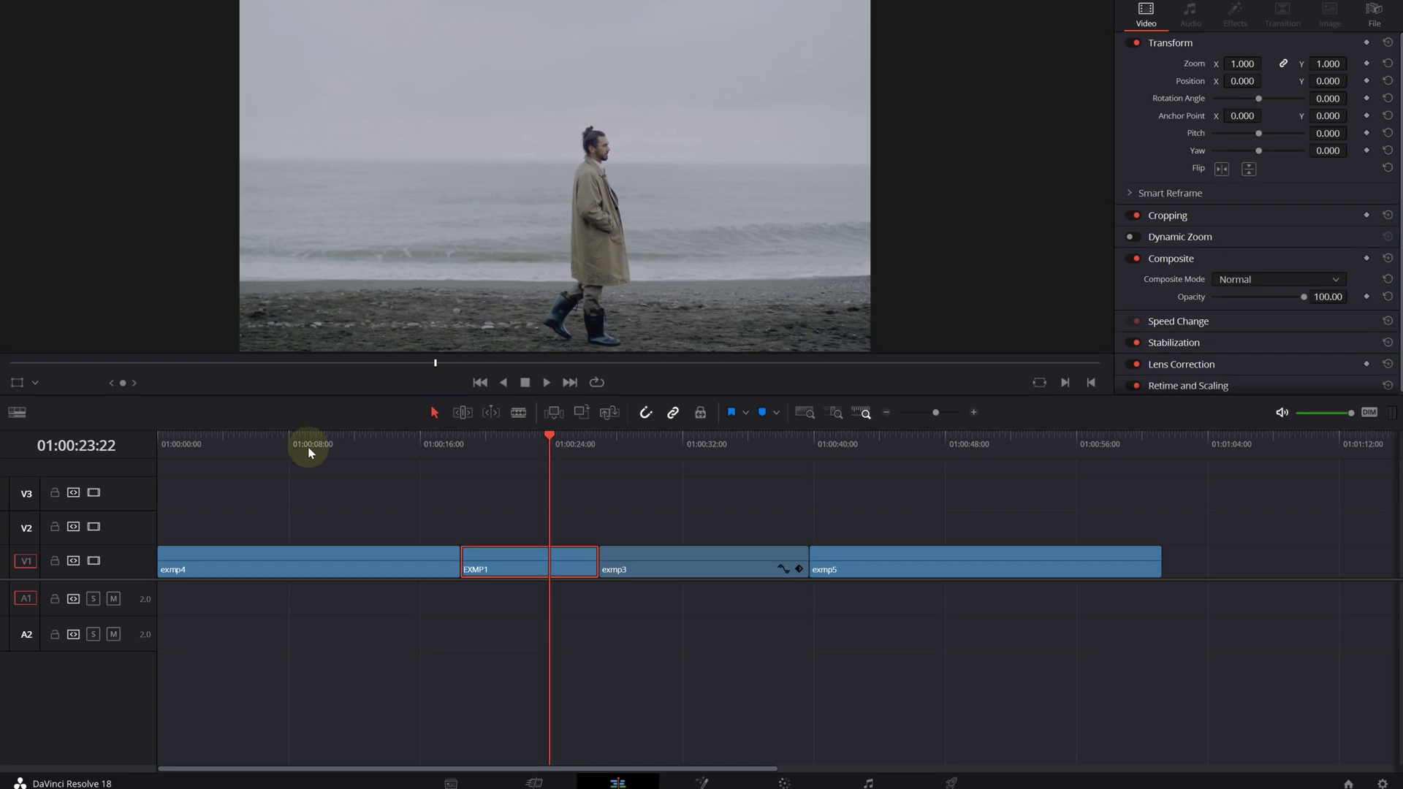
# Go to the exmp3 clip on the timeline and open Magic Mask for it on the Color page
pyautogui.moveTo(216, 443); pyautogui.dragTo(678, 475)
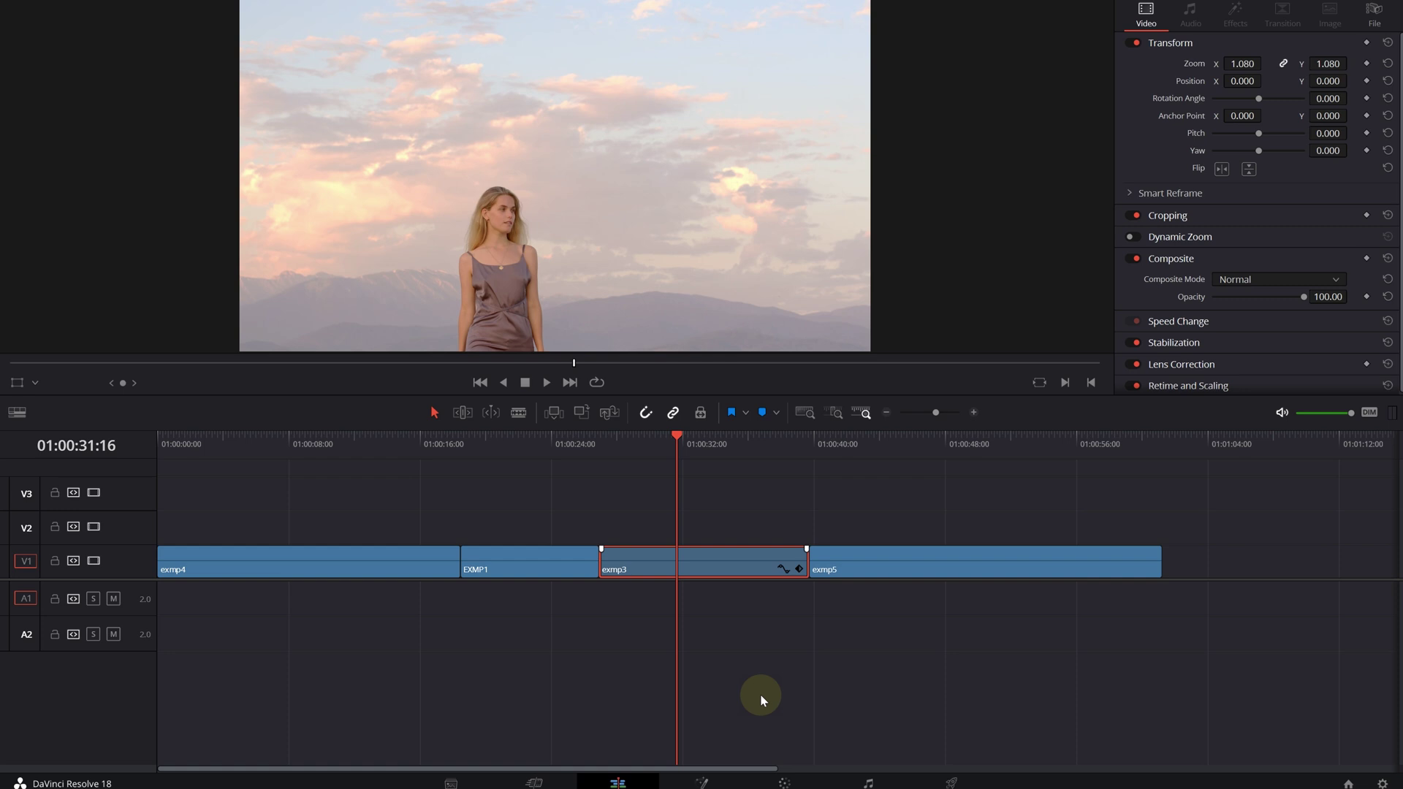
pyautogui.click(773, 781)
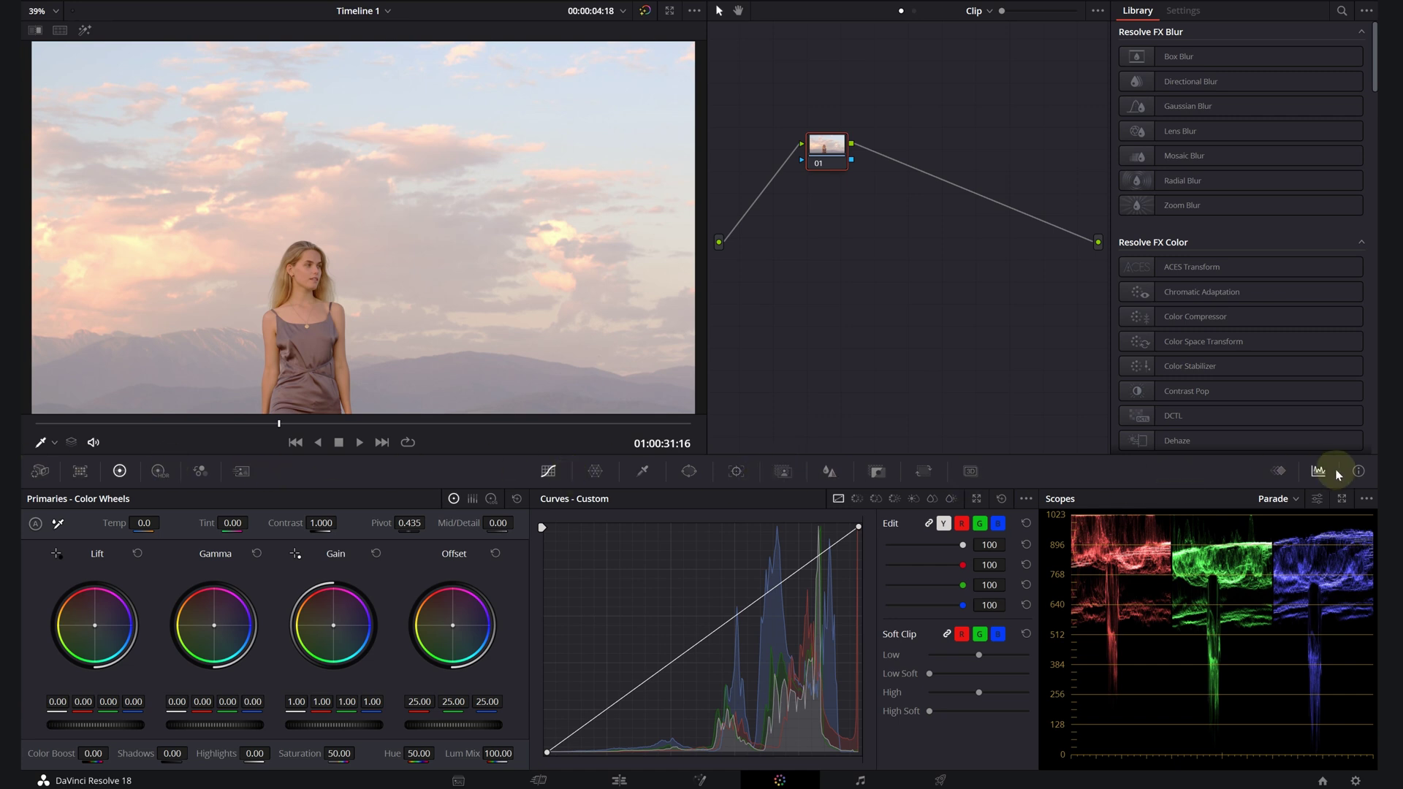
pyautogui.click(783, 471)
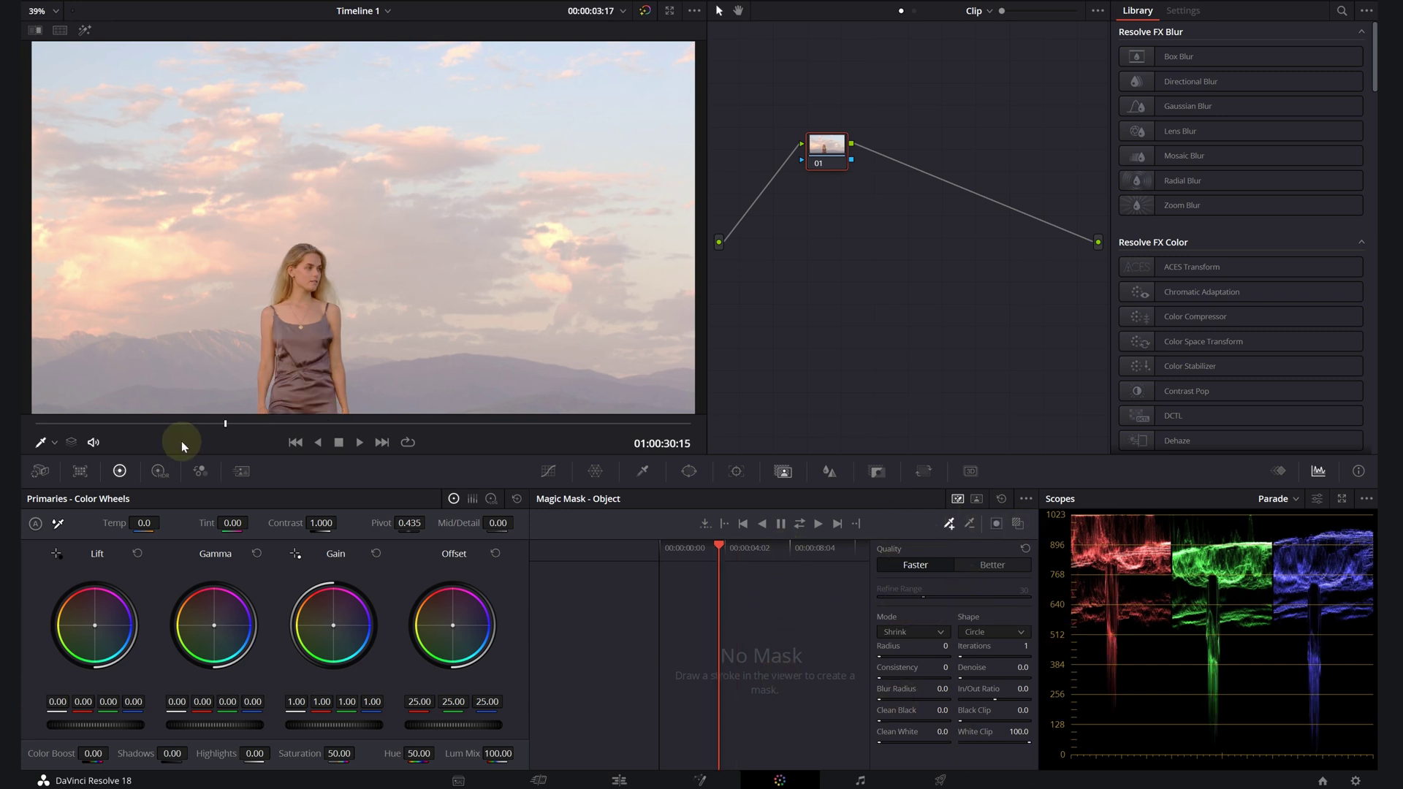
# At 01:00:32:06, ready the viewer for adding Magic Mask strokes, with its on-screen control mode set to Qualifier
pyautogui.moveTo(164, 424); pyautogui.dragTo(314, 427)
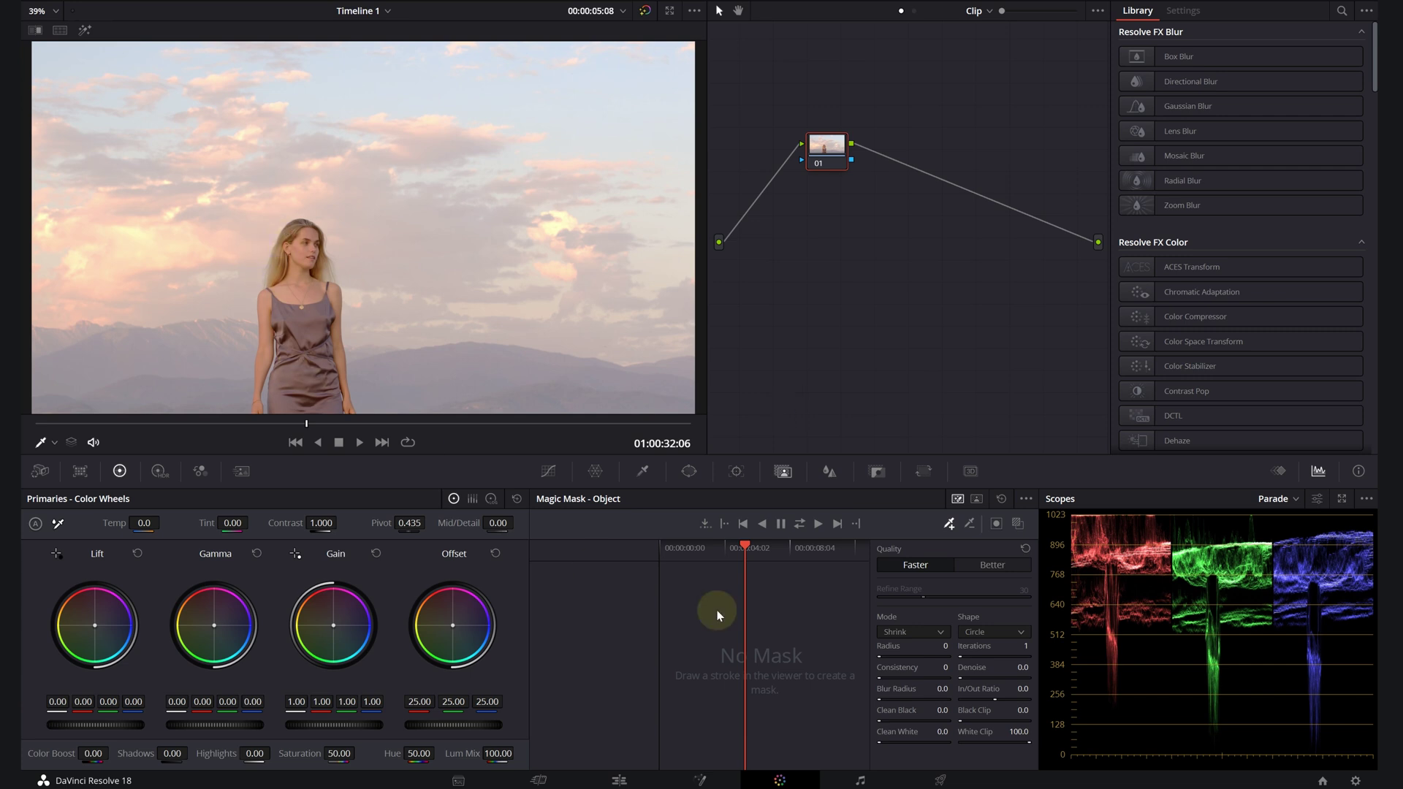
pyautogui.click(947, 524)
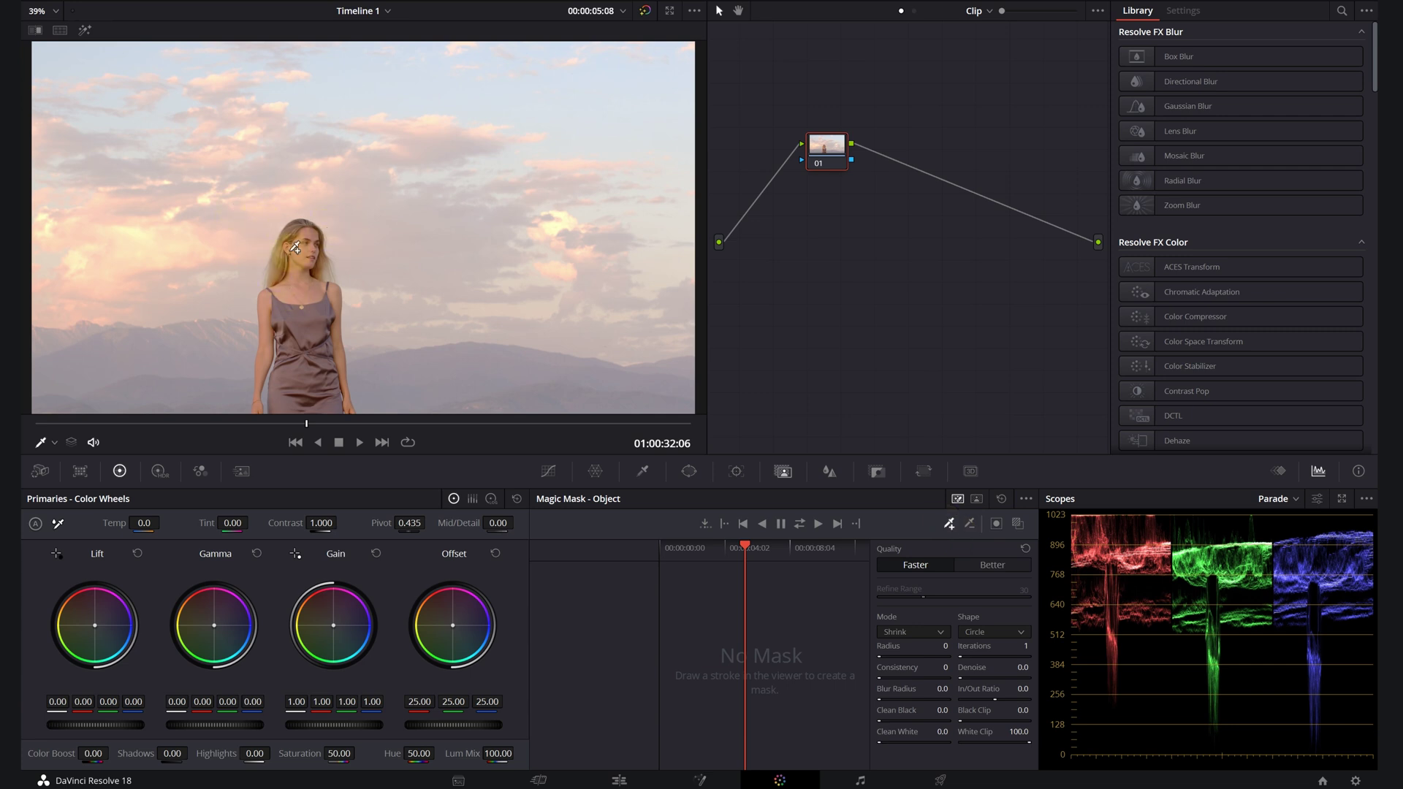
pyautogui.click(55, 442)
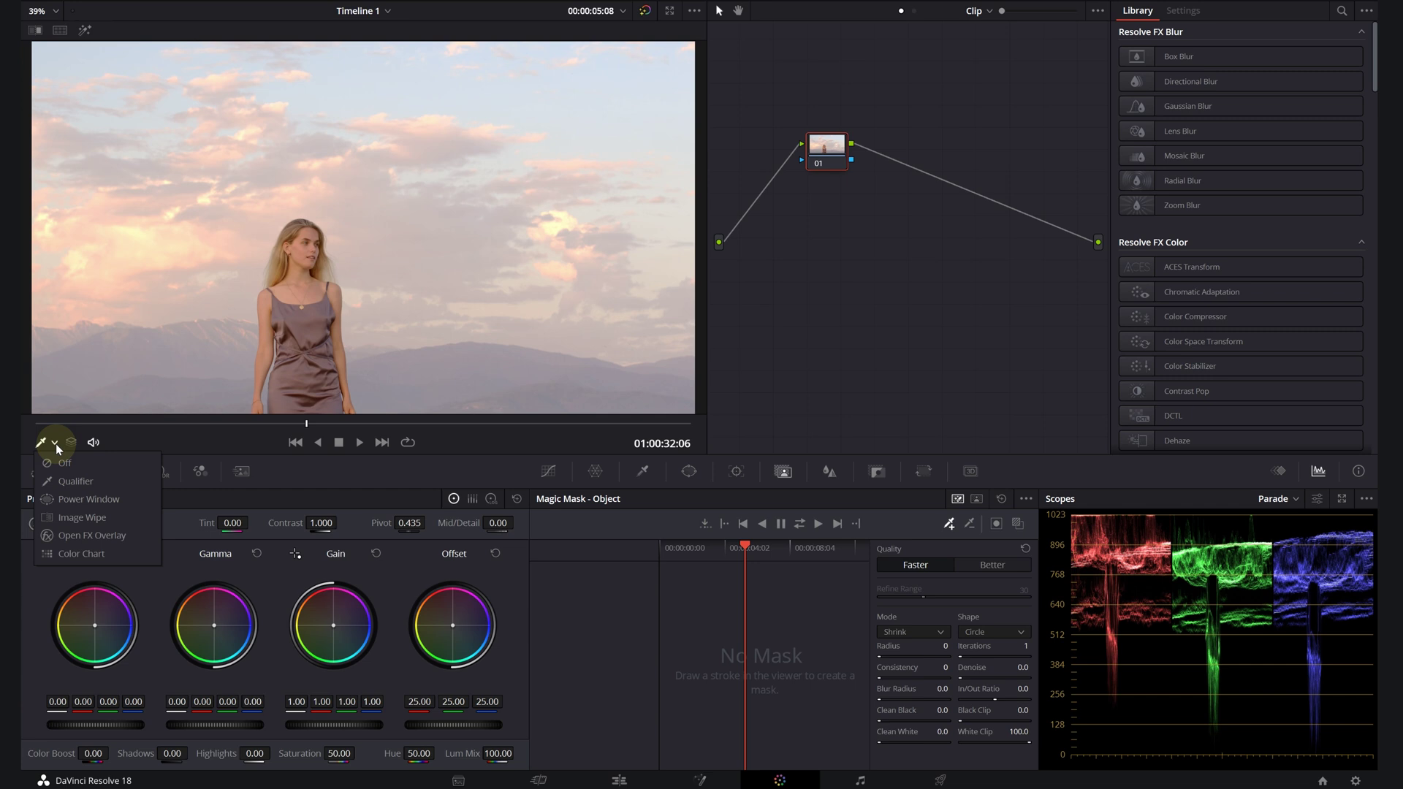
pyautogui.click(71, 483)
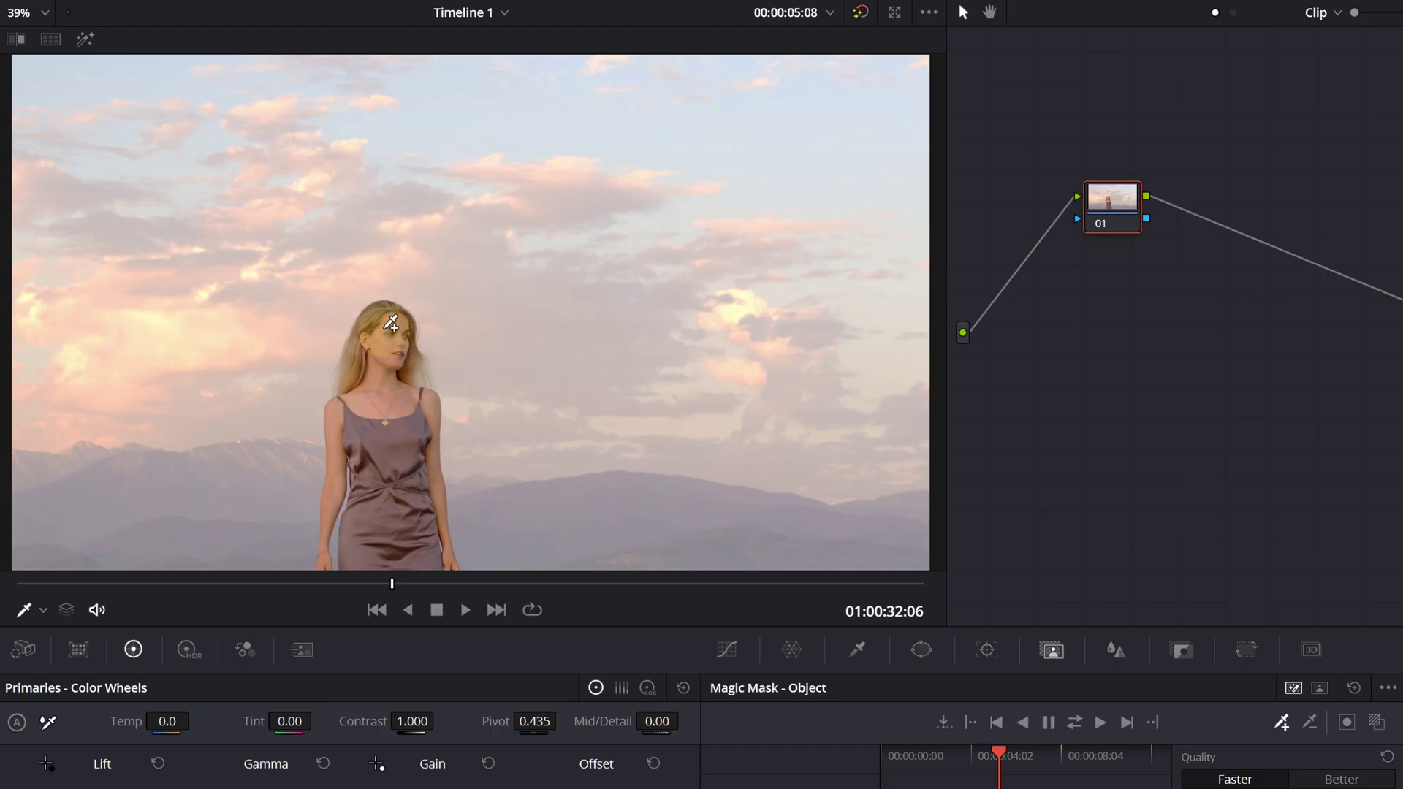
# Paint six short Magic Mask strokes over the woman's face, chest and dress
pyautogui.moveTo(304, 234); pyautogui.dragTo(296, 256)
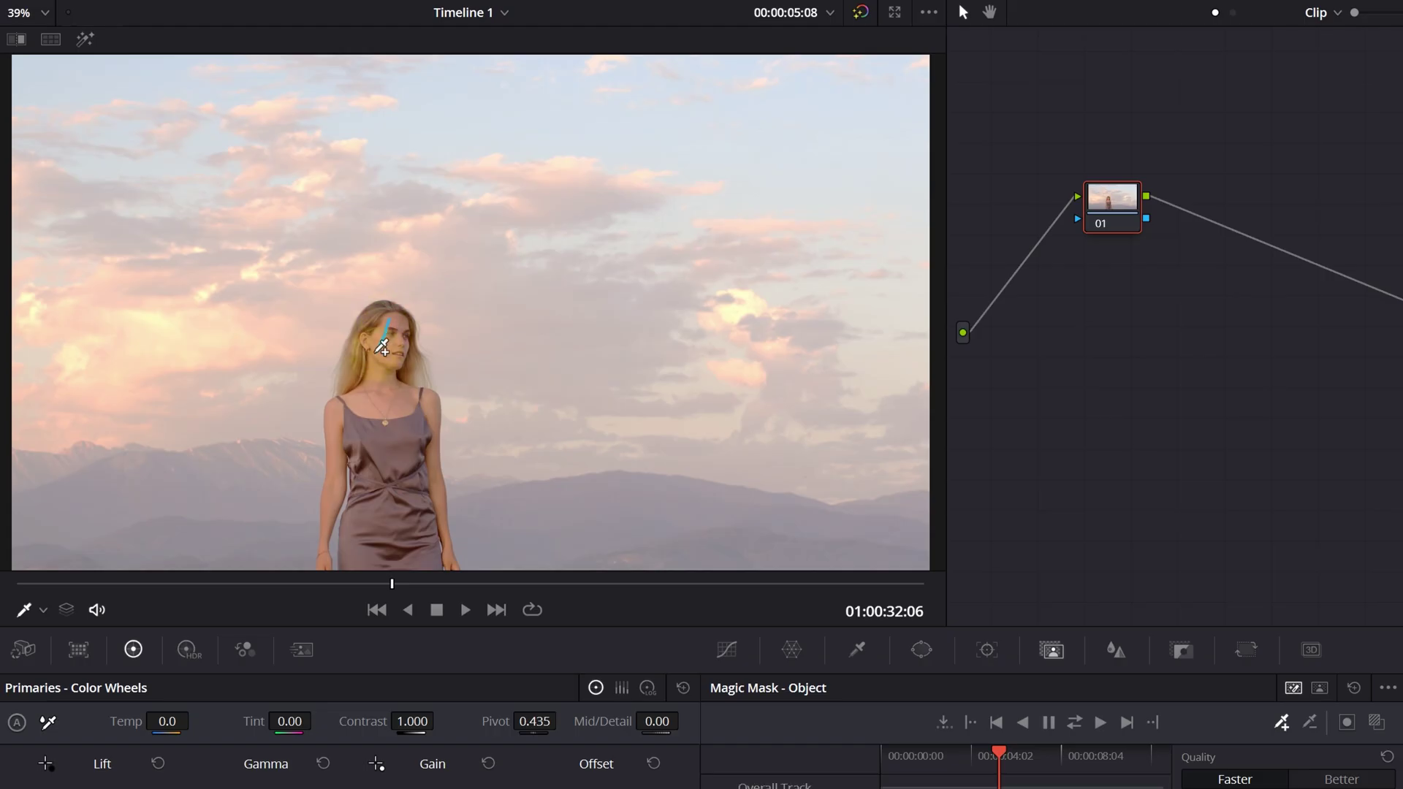
pyautogui.moveTo(368, 393); pyautogui.dragTo(367, 425)
pyautogui.moveTo(367, 477); pyautogui.dragTo(371, 510)
pyautogui.moveTo(410, 501); pyautogui.dragTo(417, 540)
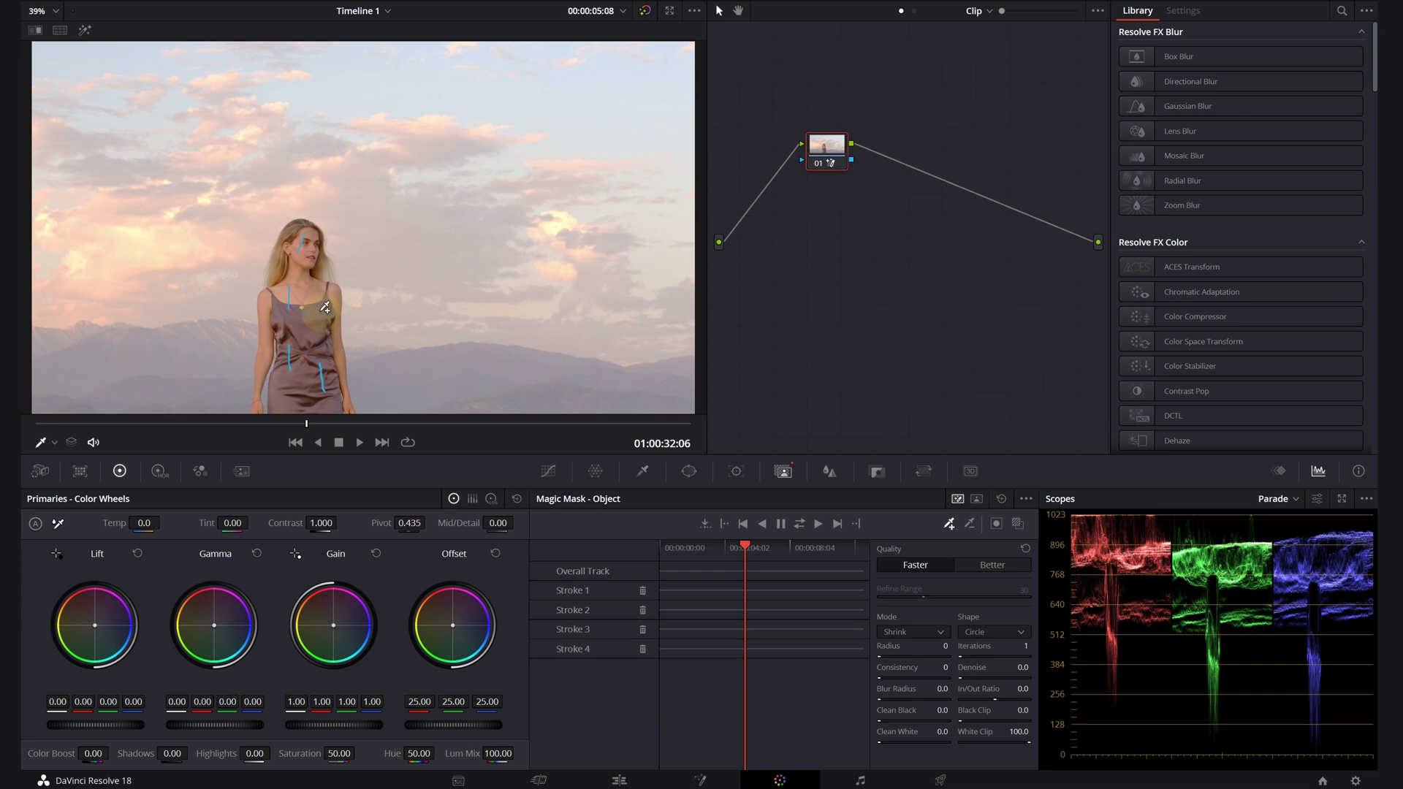
pyautogui.moveTo(316, 302); pyautogui.dragTo(311, 331)
pyautogui.moveTo(310, 280); pyautogui.dragTo(311, 291)
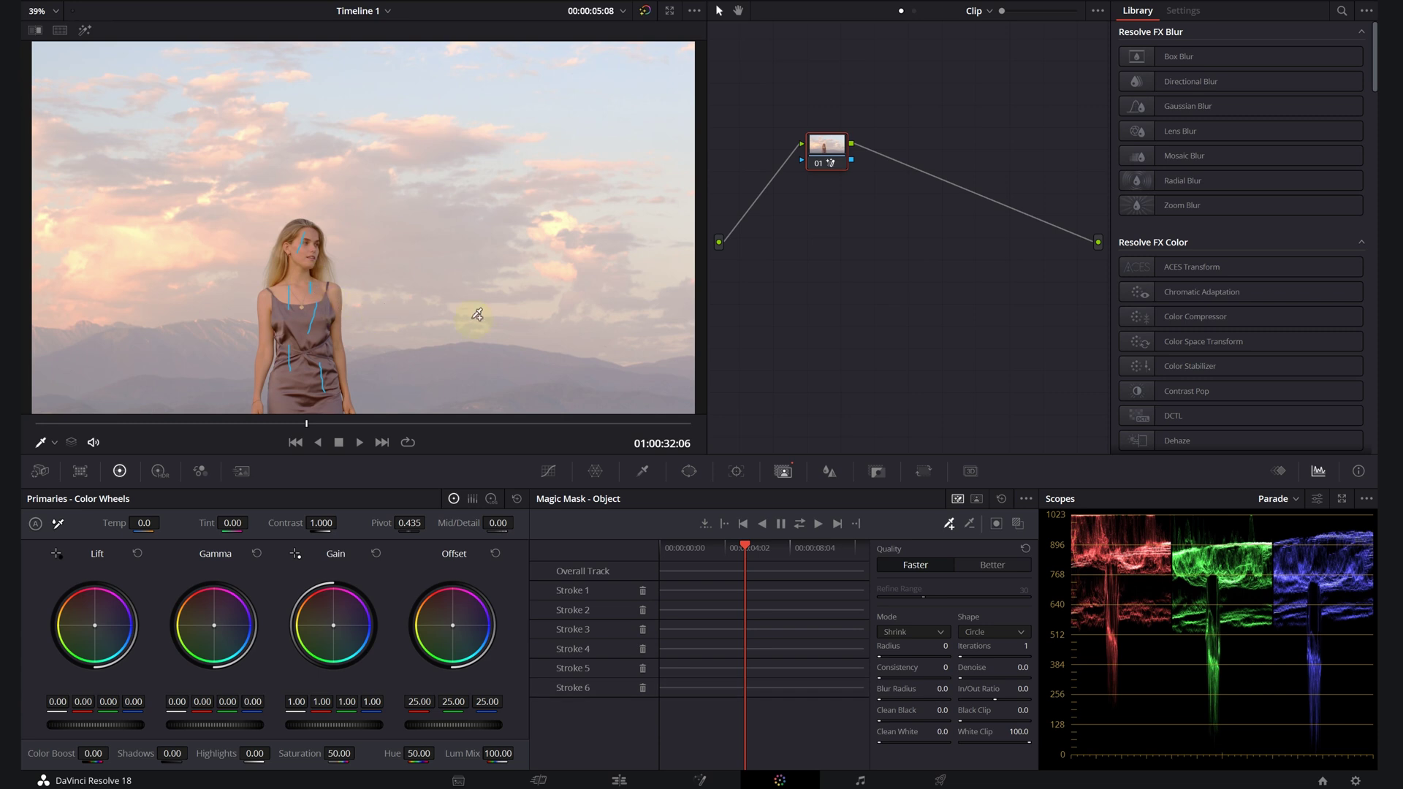
# Turn on the Magic Mask overlay and add strokes over the woman's arms and hair
pyautogui.click(1019, 525)
pyautogui.click(817, 522)
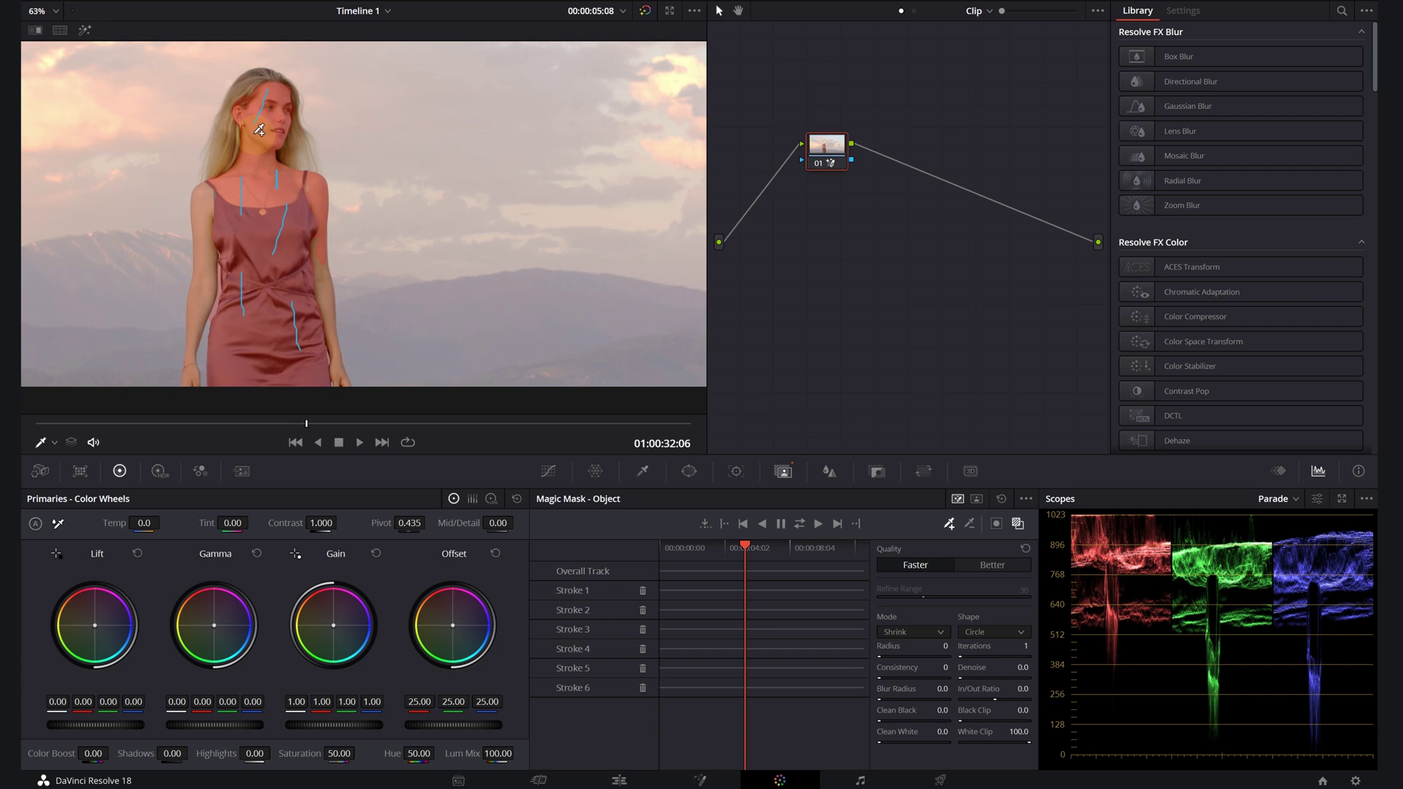
pyautogui.moveTo(319, 262); pyautogui.dragTo(323, 294)
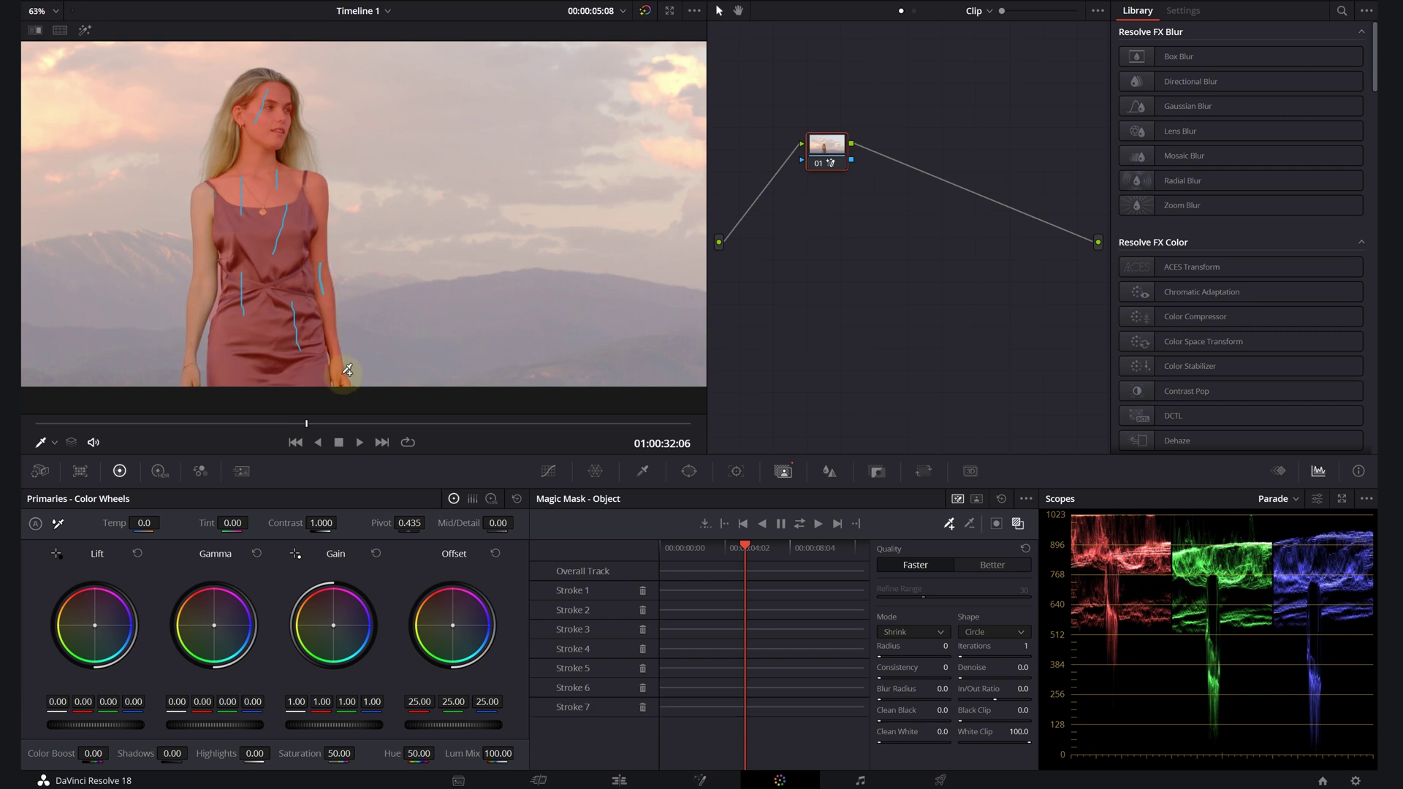
pyautogui.moveTo(215, 190); pyautogui.dragTo(209, 242)
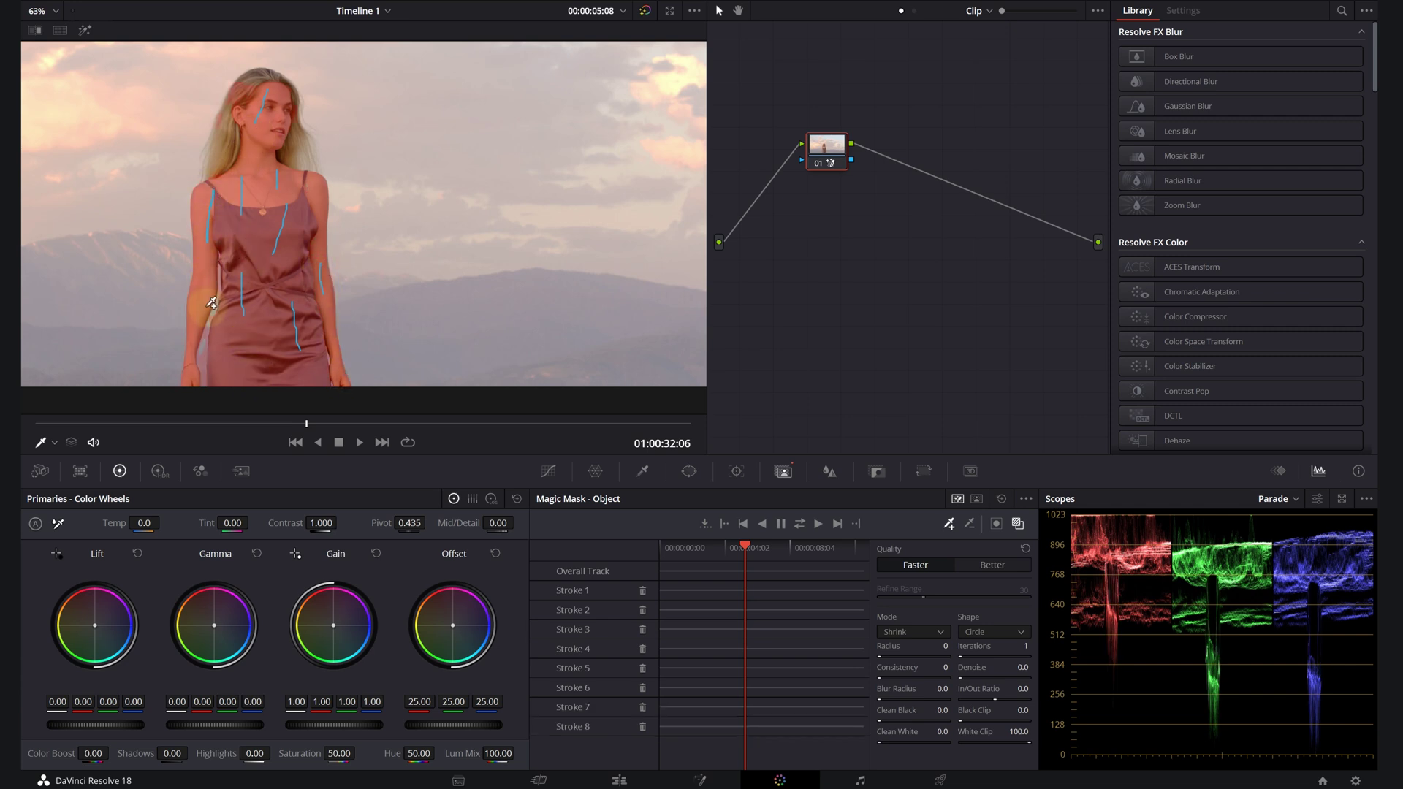
pyautogui.moveTo(232, 122)
pyautogui.mouseDown()
pyautogui.moveTo(220, 164)
pyautogui.moveTo(304, 176)
pyautogui.moveTo(254, 149)
pyautogui.moveTo(263, 117)
pyautogui.mouseUp()
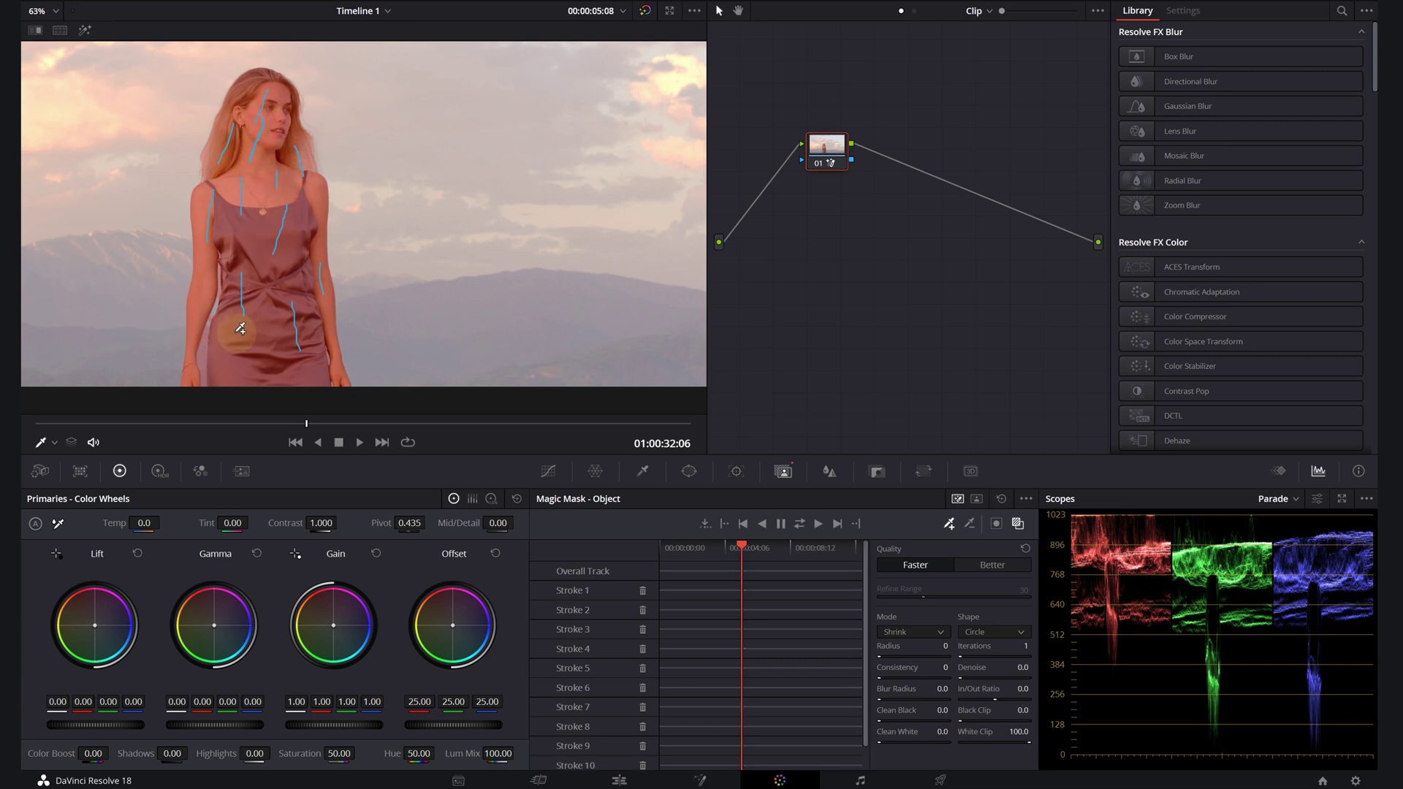
# Paint subtract strokes in the gap between her arm and waist and around her whole silhouette
pyautogui.moveTo(205, 361); pyautogui.dragTo(211, 322)
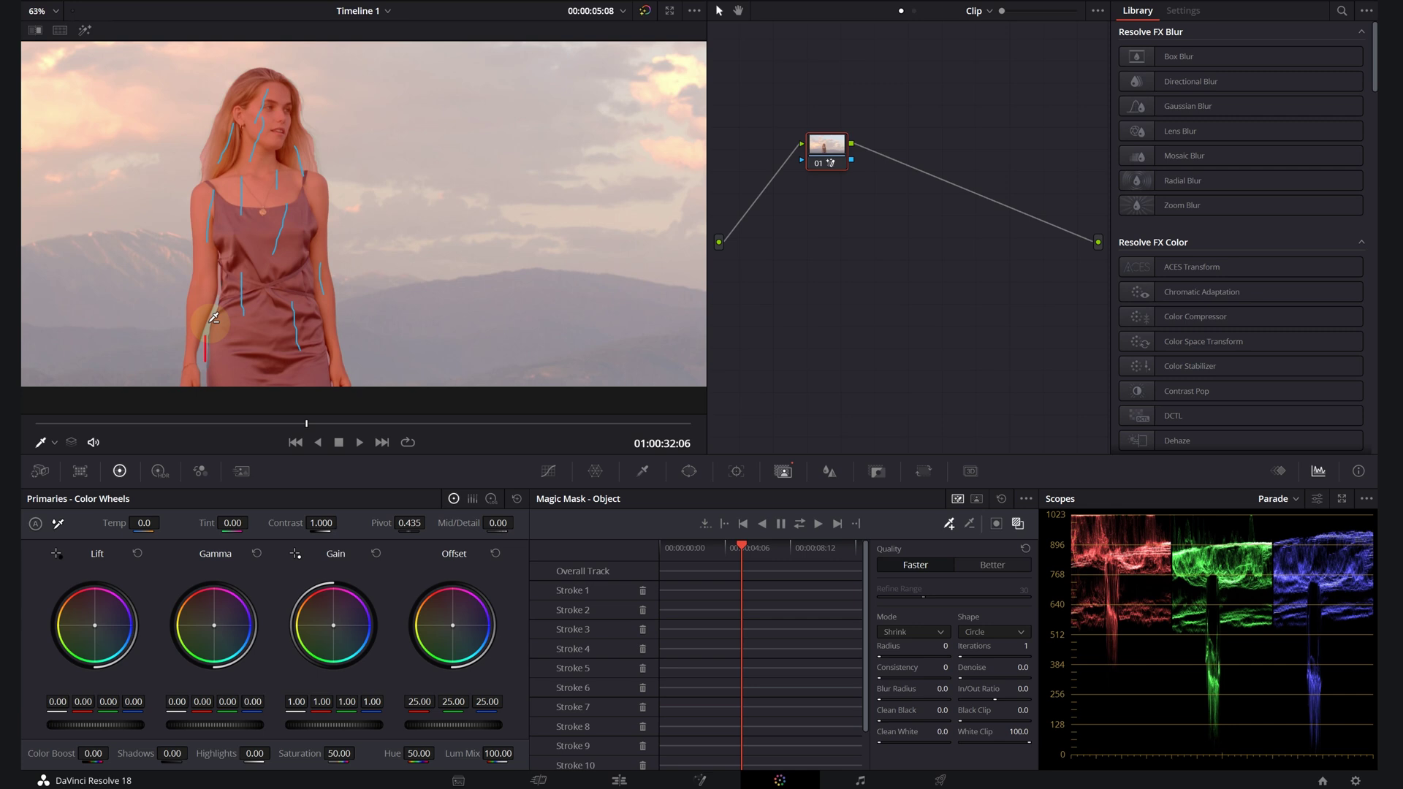
pyautogui.scroll(-1, 214, 316)
pyautogui.moveTo(372, 378)
pyautogui.mouseDown()
pyautogui.moveTo(297, 103)
pyautogui.moveTo(188, 157)
pyautogui.moveTo(187, 333)
pyautogui.mouseUp()
pyautogui.scroll(-1, 427, 228)
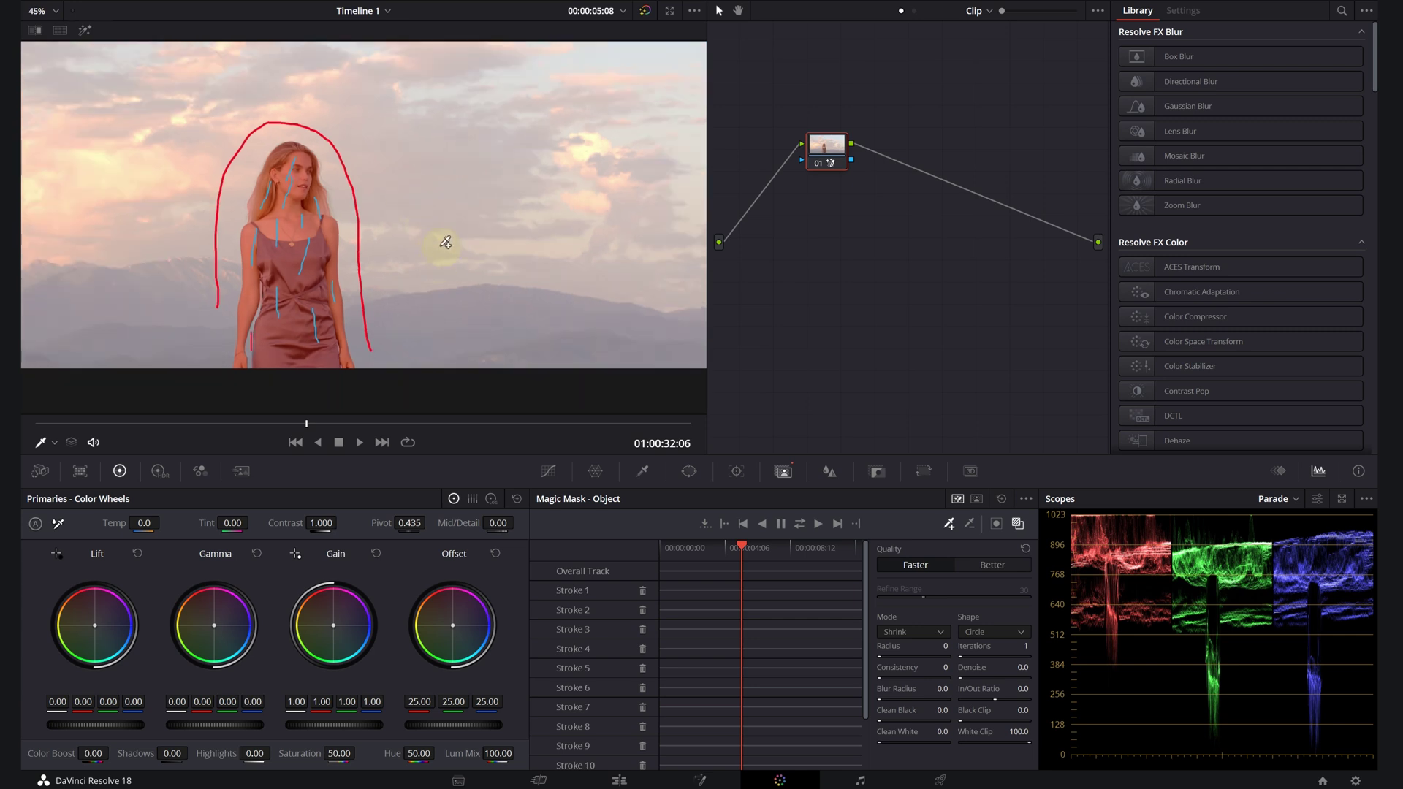
pyautogui.scroll(1, 285, 271)
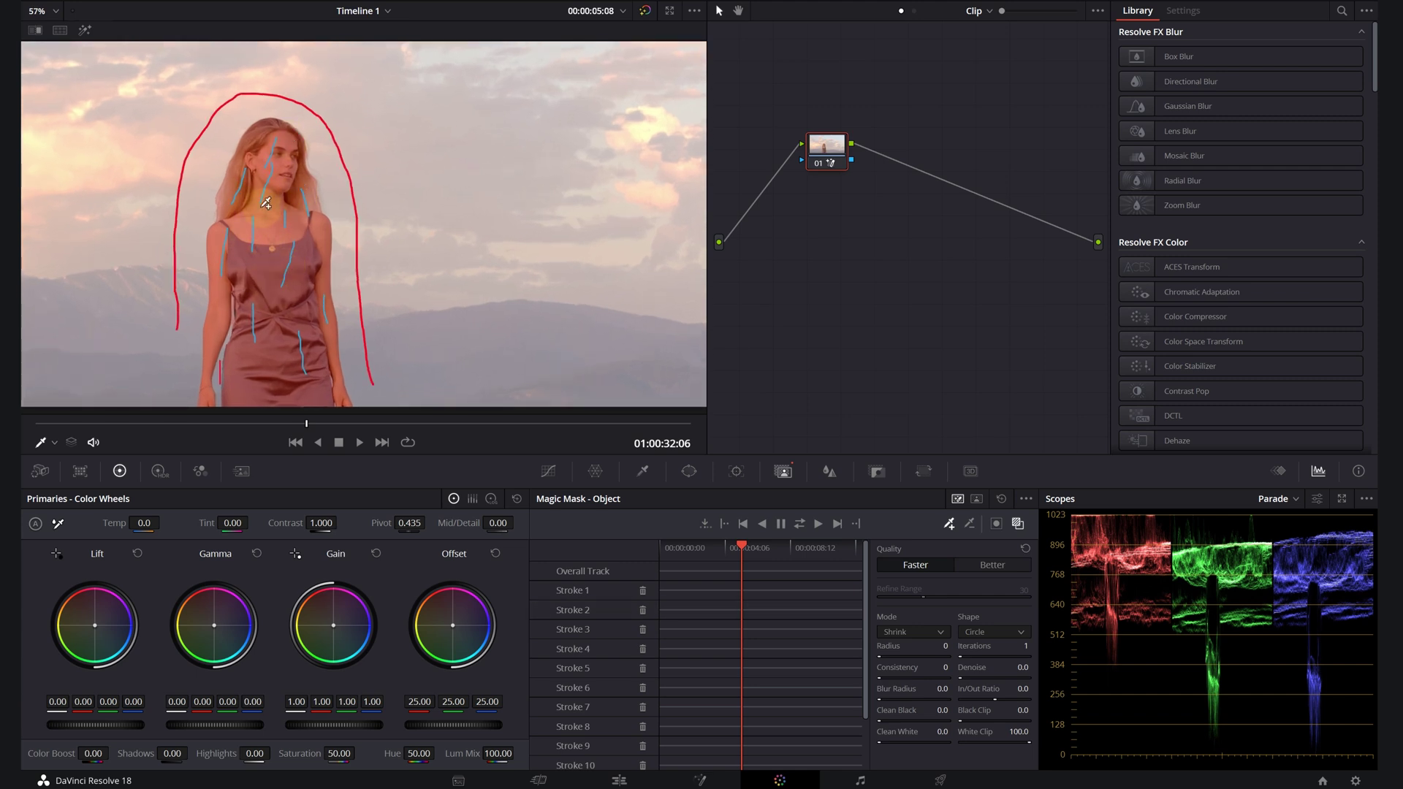
# Try masking the woman with one long vertical stroke from her face to her skirt, and undo it
pyautogui.moveTo(278, 139); pyautogui.dragTo(280, 373)
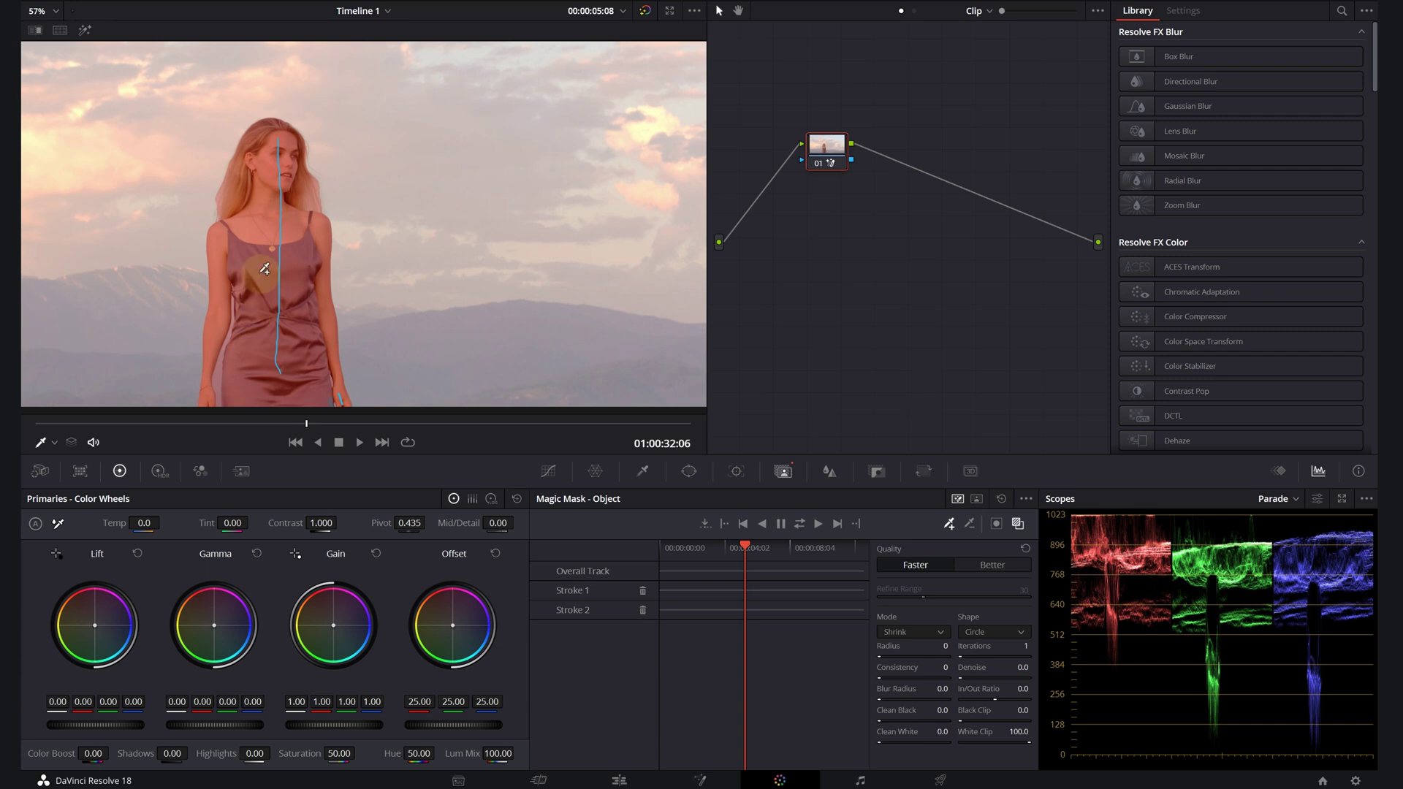
pyautogui.hotkey('ctrl', 'z')
pyautogui.hotkey('ctrl', 'z')
# Paint new Magic Mask strokes over the woman's hair, neckline, arms, dress front, waist and skirt
pyautogui.moveTo(277, 136)
pyautogui.mouseDown()
pyautogui.moveTo(264, 182)
pyautogui.moveTo(249, 159)
pyautogui.moveTo(231, 220)
pyautogui.mouseUp()
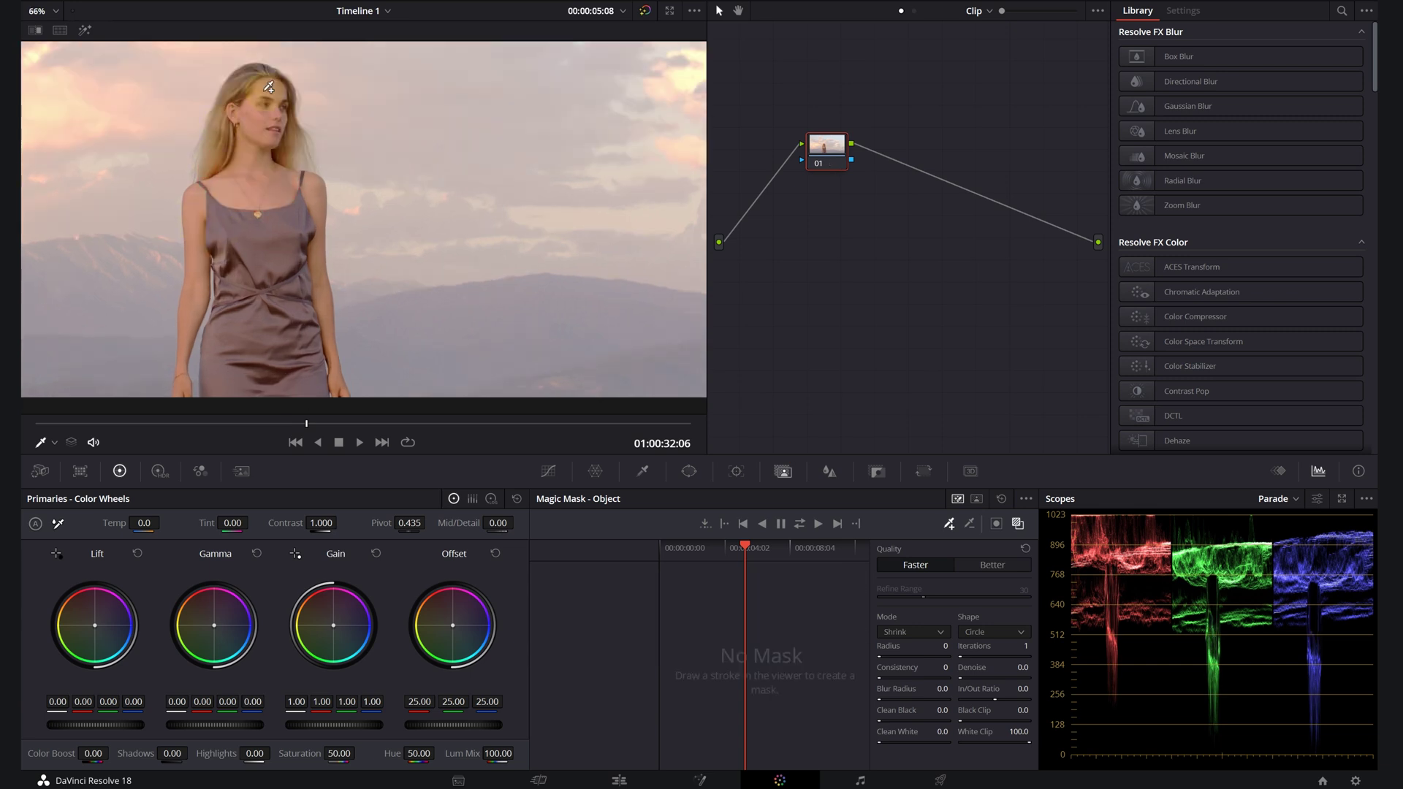
pyautogui.moveTo(254, 84)
pyautogui.mouseDown()
pyautogui.moveTo(217, 156)
pyautogui.moveTo(296, 186)
pyautogui.mouseUp()
pyautogui.moveTo(197, 202)
pyautogui.mouseDown()
pyautogui.moveTo(187, 317)
pyautogui.moveTo(297, 233)
pyautogui.mouseUp()
pyautogui.moveTo(238, 360); pyautogui.dragTo(294, 363)
pyautogui.moveTo(222, 293)
pyautogui.mouseDown()
pyautogui.moveTo(279, 300)
pyautogui.moveTo(330, 340)
pyautogui.mouseUp()
pyautogui.moveTo(220, 278)
pyautogui.mouseDown()
pyautogui.moveTo(221, 291)
pyautogui.moveTo(217, 277)
pyautogui.mouseUp()
pyautogui.scroll(1, 300, 279)
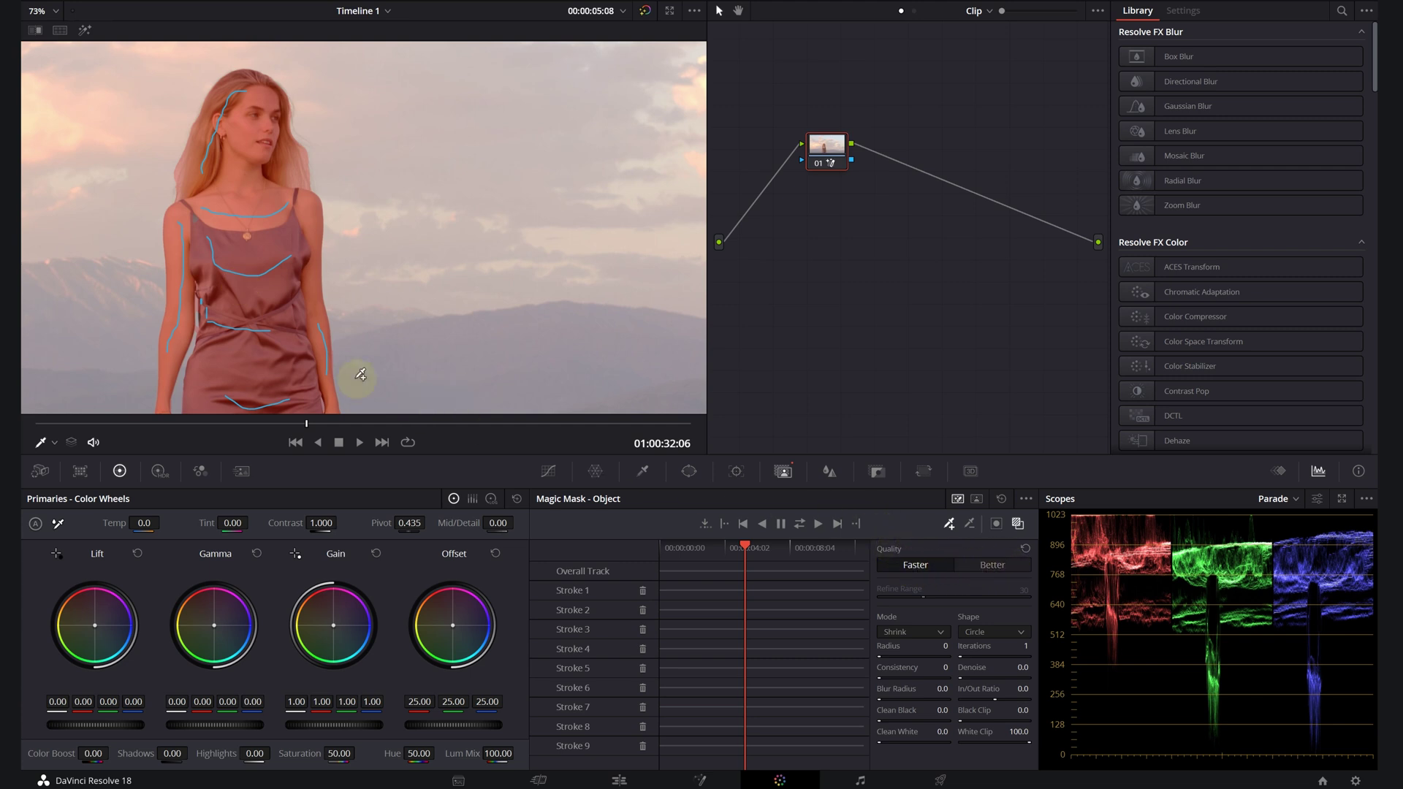
# Check the mask's edges around the hair and shoulders, and set the mask quality to Better
pyautogui.scroll(4, 146, 268)
pyautogui.hscroll(-5, 143, 273)
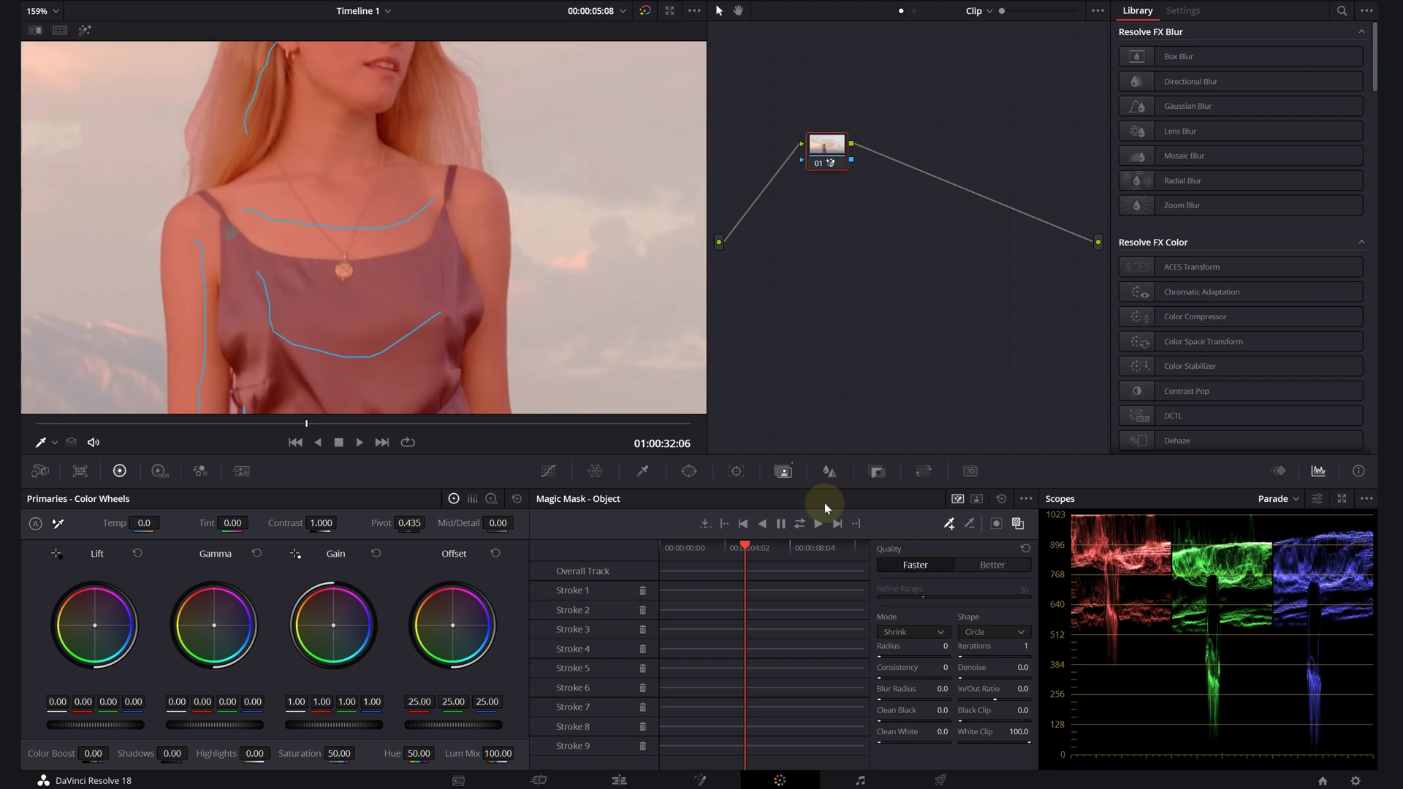
pyautogui.scroll(4, 316, 45)
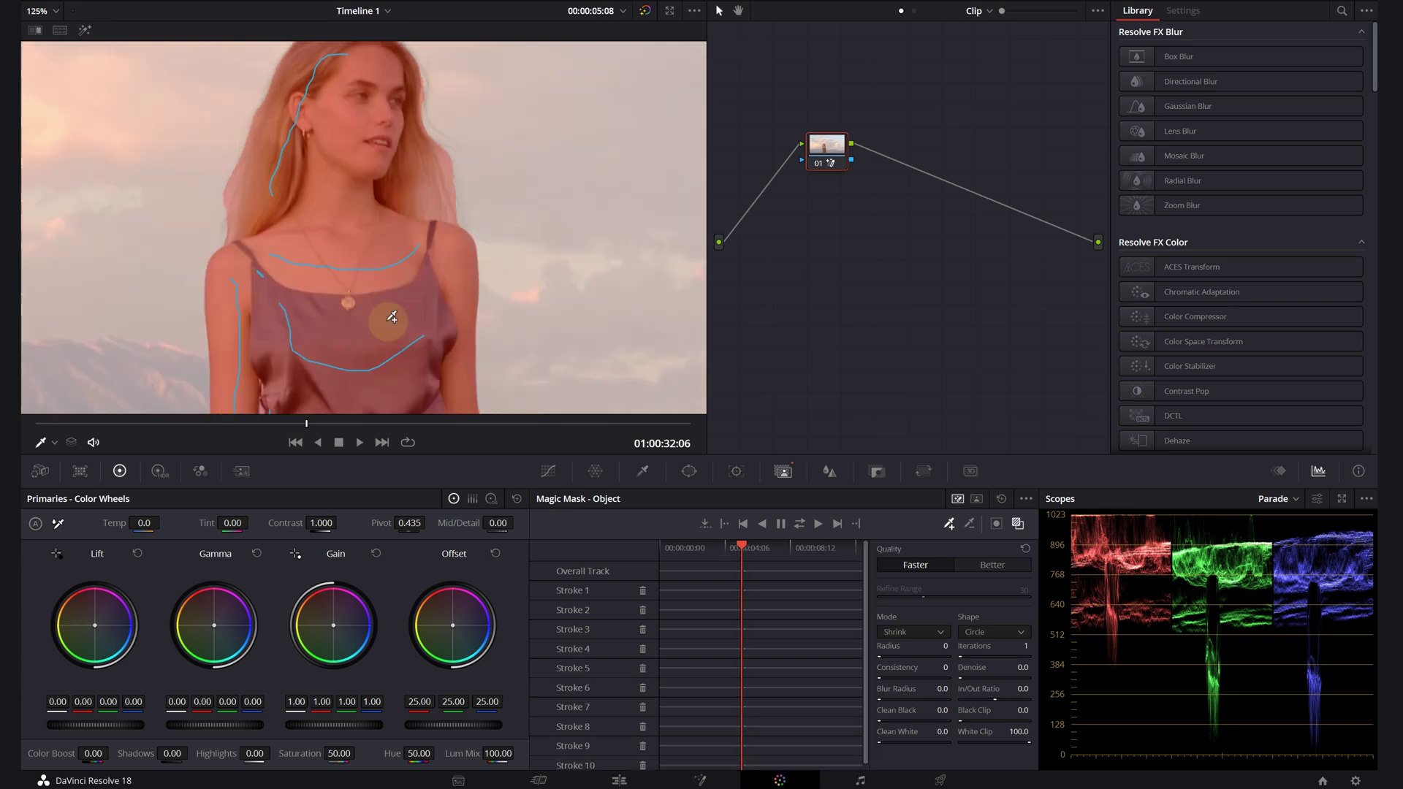
pyautogui.scroll(-1, 394, 311)
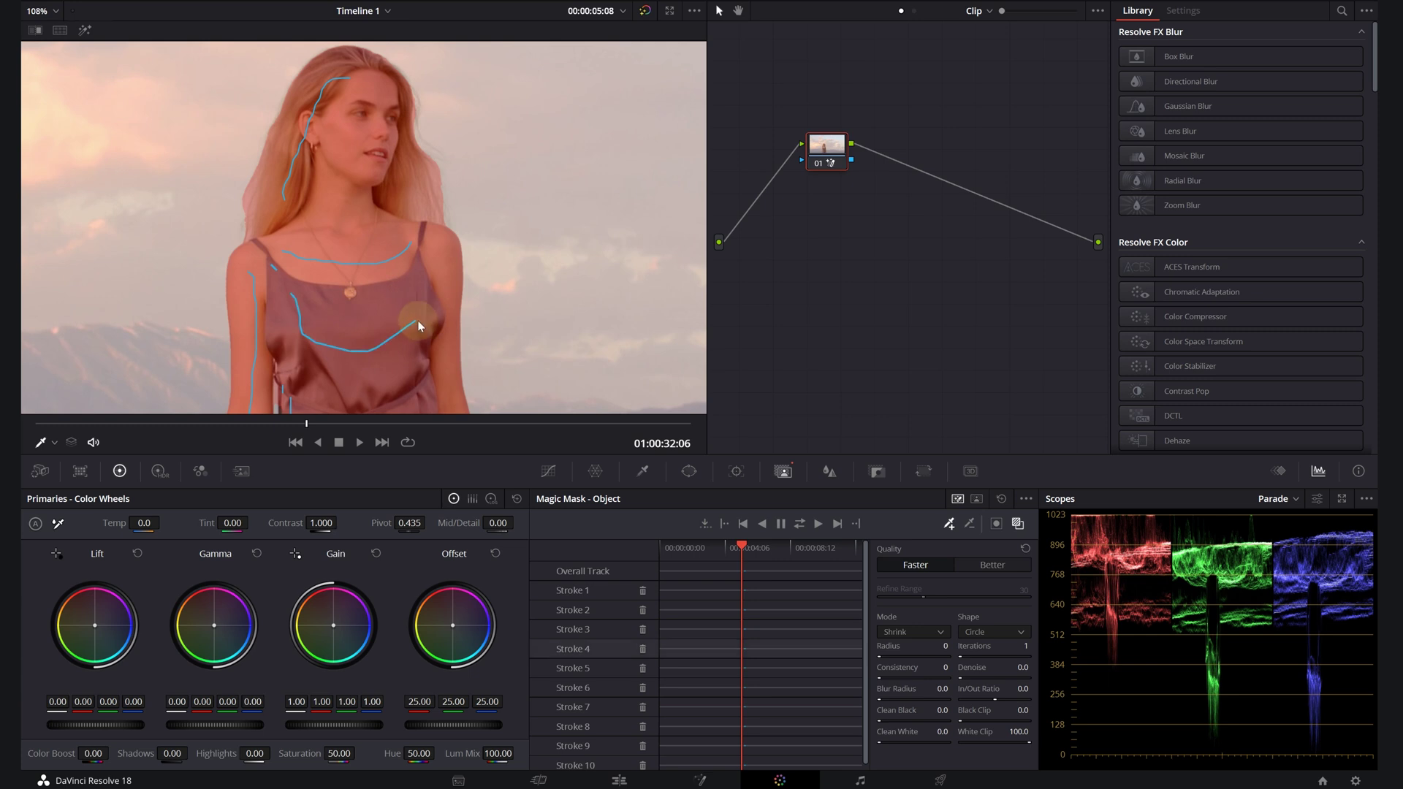
pyautogui.scroll(3, 418, 320)
pyautogui.click(992, 564)
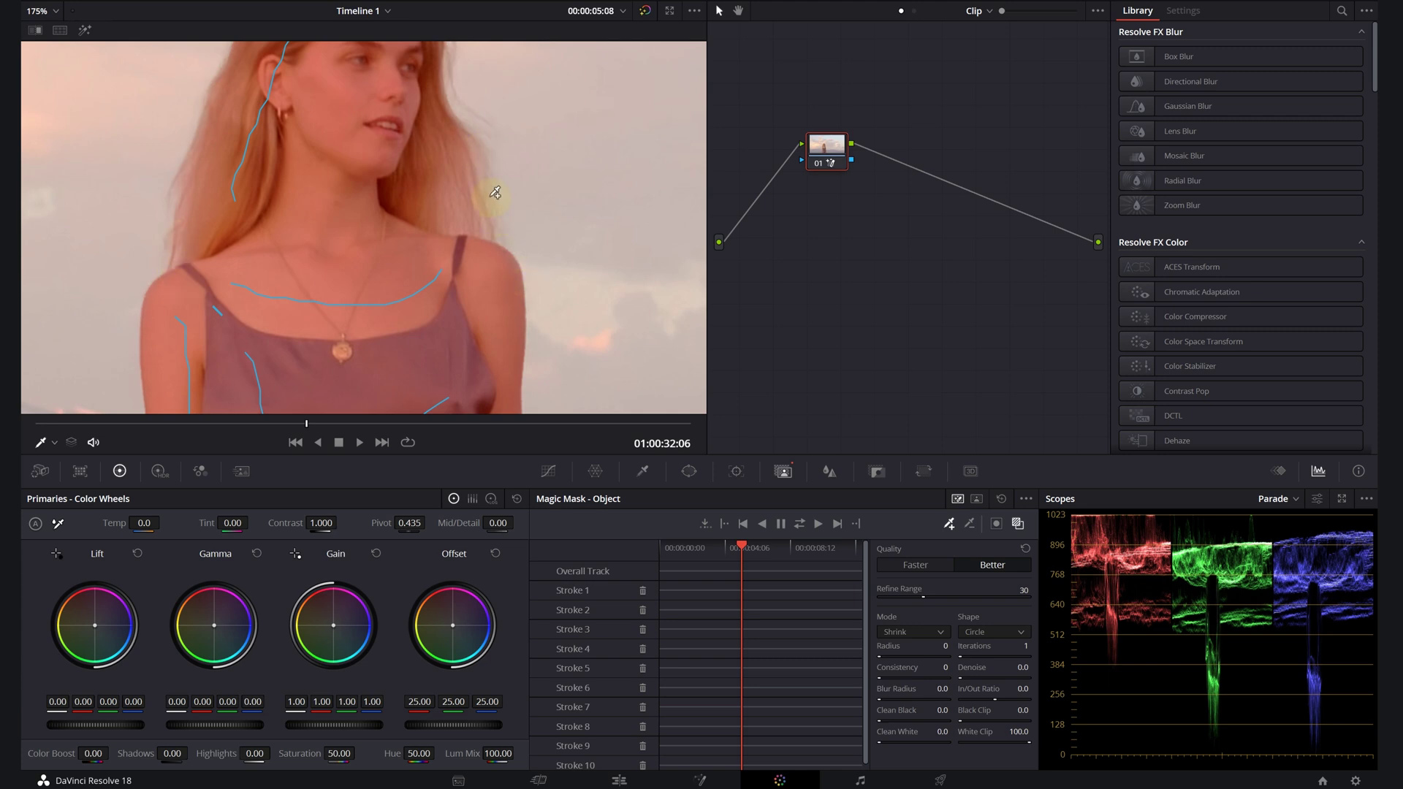
# Examine the refined mask's edges along the hair, shoulders, arms and skirt, ending with the whole frame in view
pyautogui.scroll(-3, 329, 250)
pyautogui.scroll(-5, 314, 260)
pyautogui.scroll(-2, 292, 300)
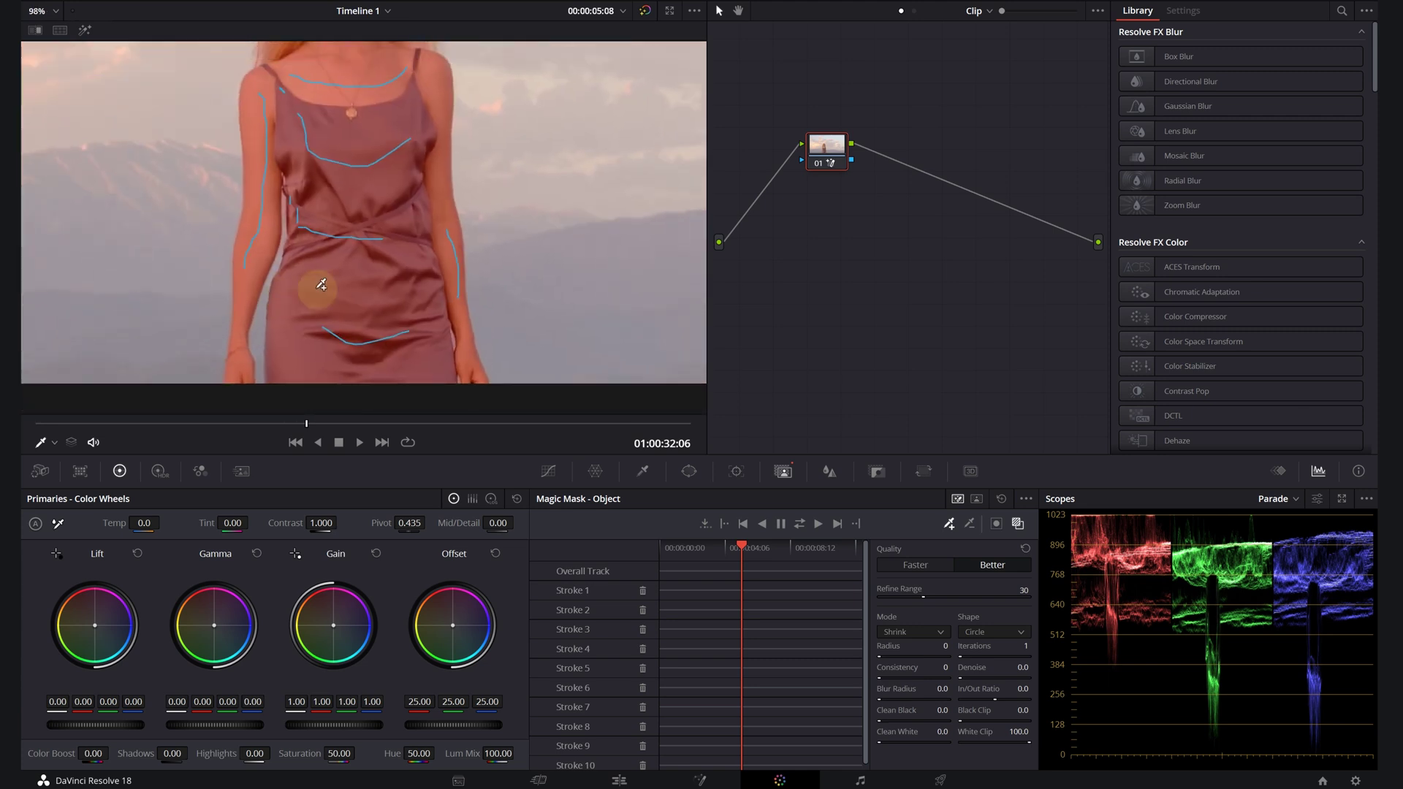
pyautogui.scroll(5, 405, 336)
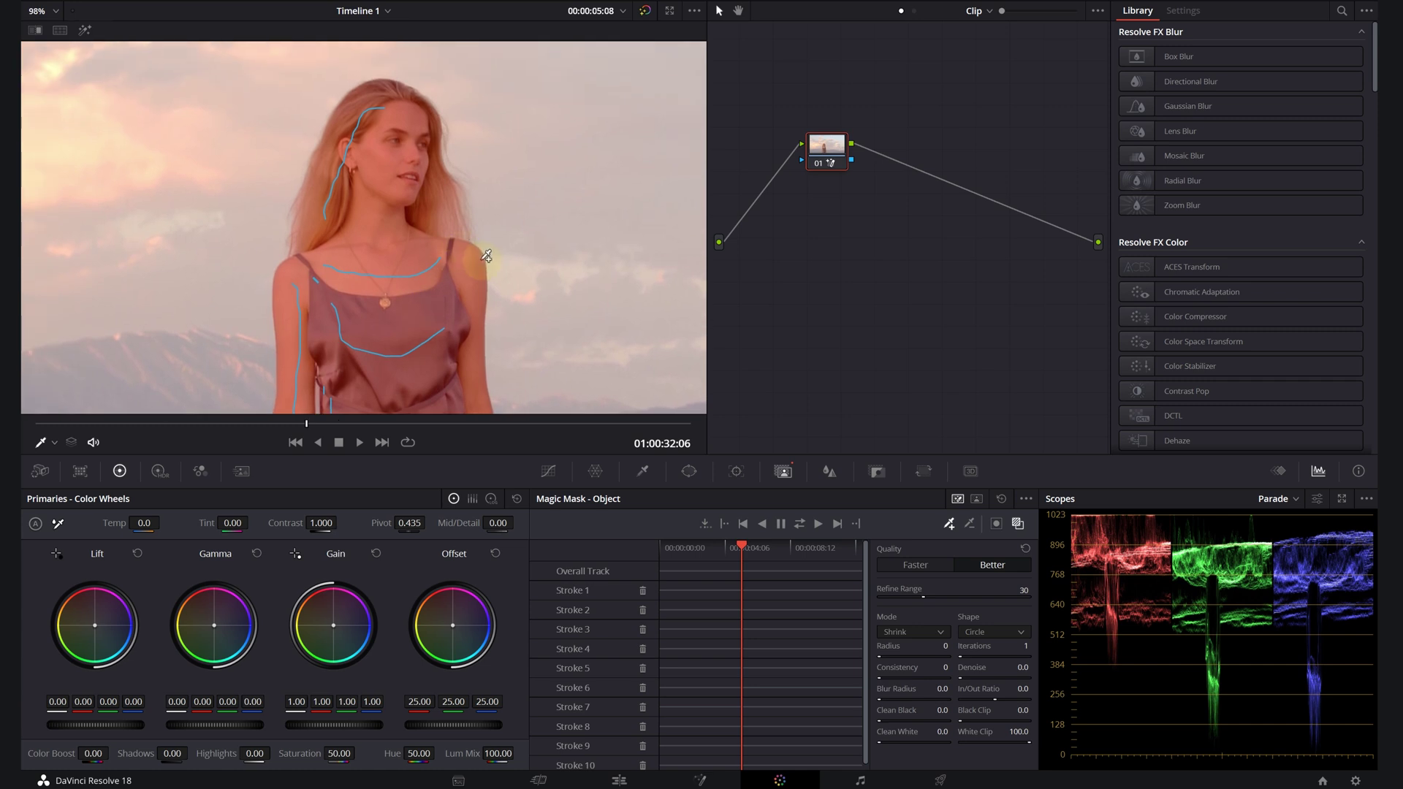
pyautogui.scroll(4, 494, 257)
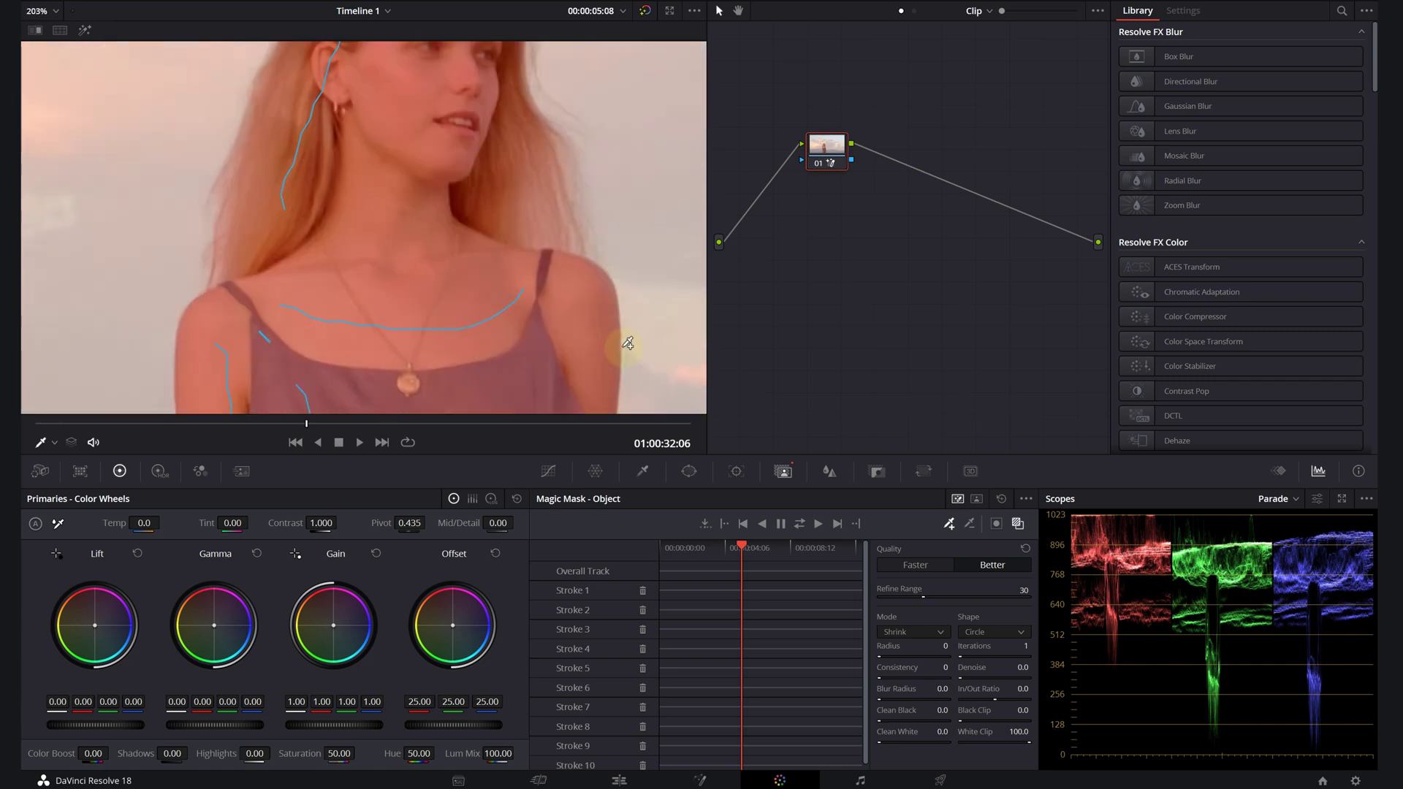
pyautogui.scroll(-5, 366, 256)
pyautogui.scroll(-2, 430, 207)
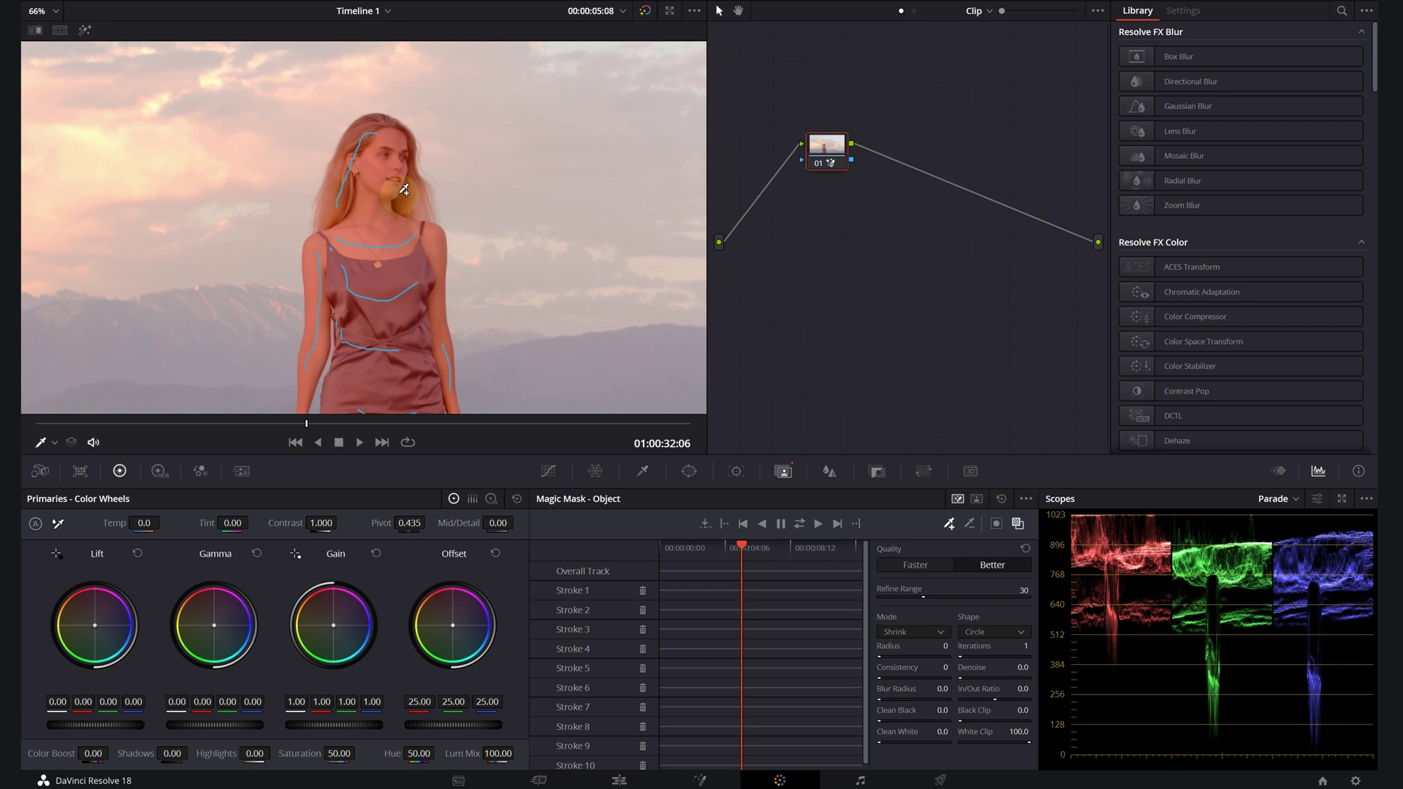
pyautogui.hotkey('shift', 'z')
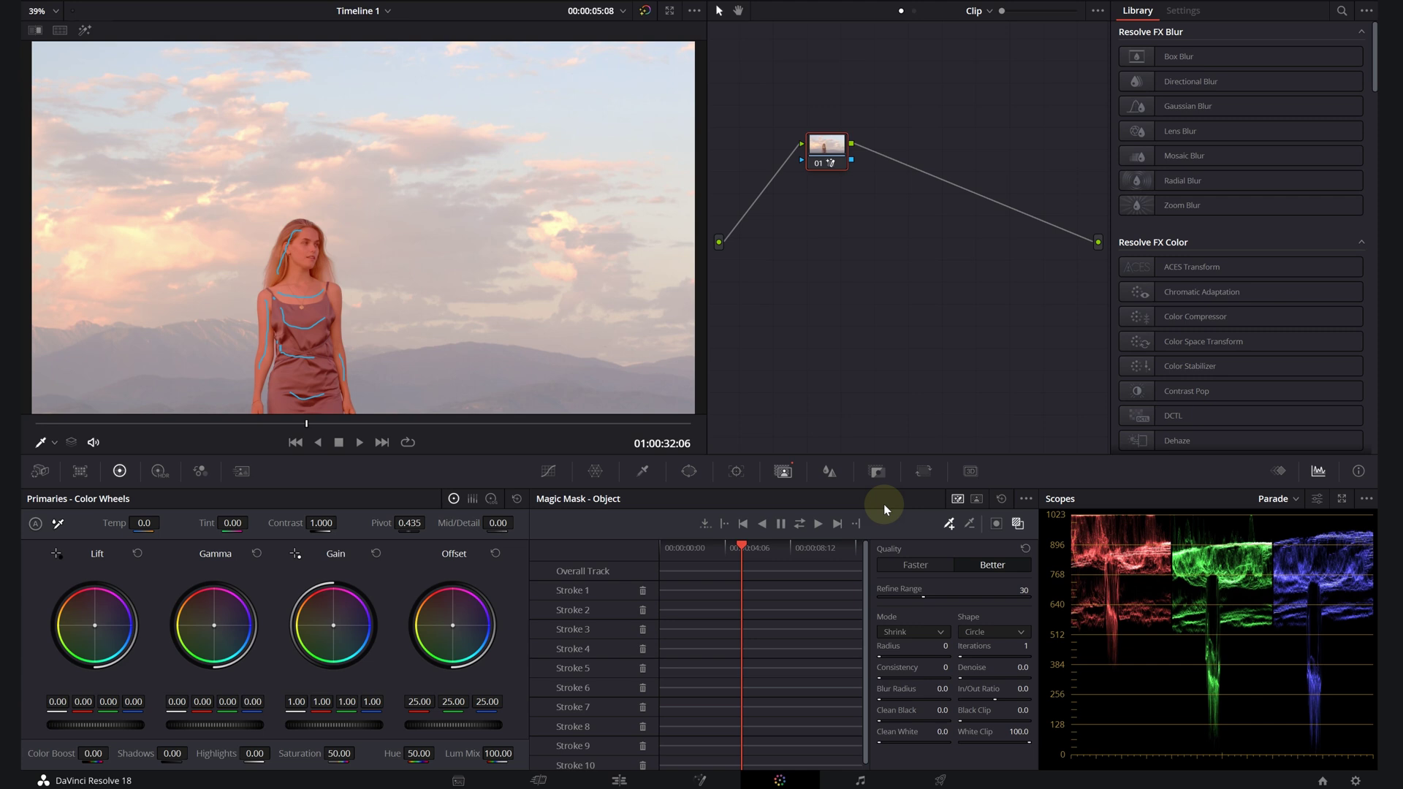
# View the body features offered by the Person mask, and return to the Object mask
pyautogui.click(948, 523)
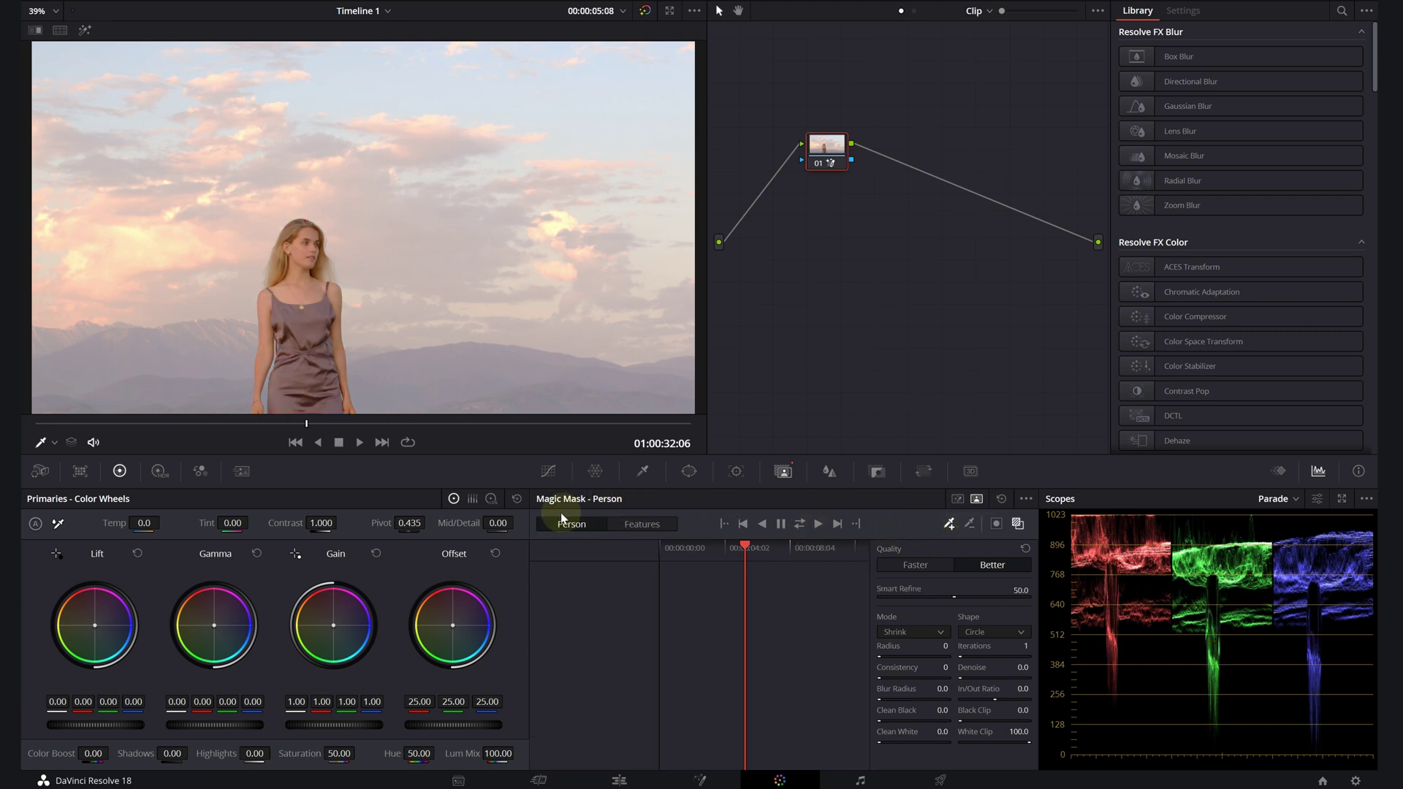
pyautogui.click(647, 527)
pyautogui.click(640, 550)
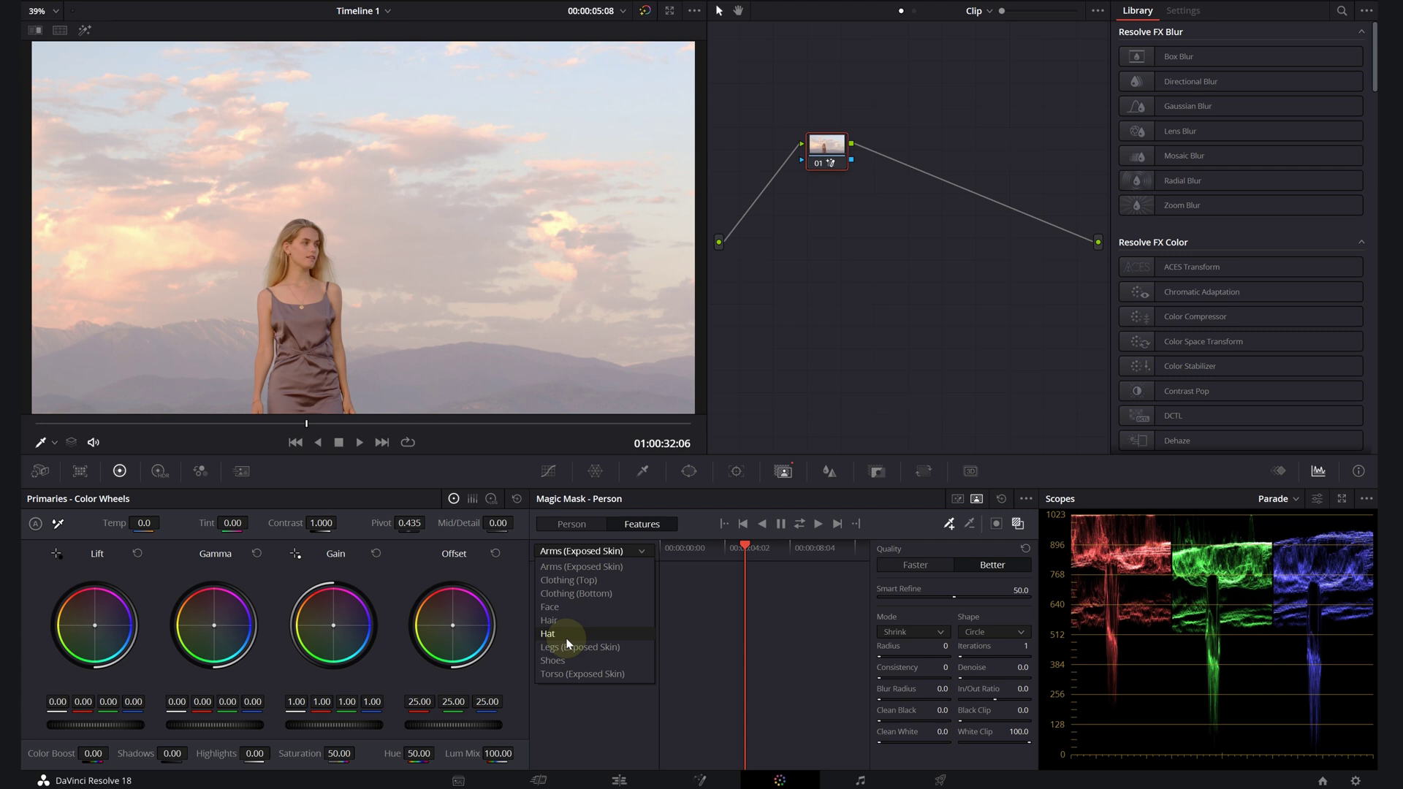
pyautogui.click(956, 500)
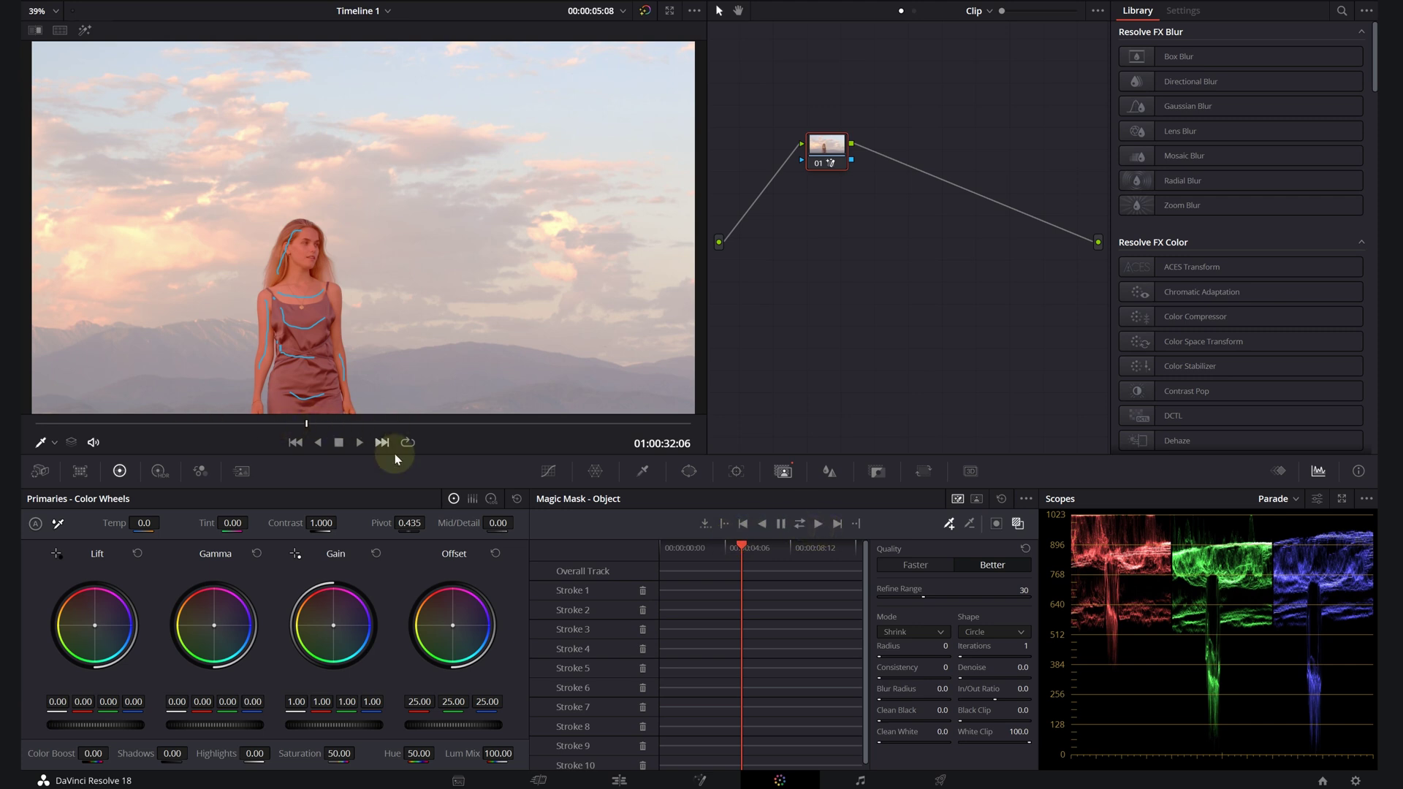
# Track the object mask forward and backward through the whole clip, and turn off the mask overlay
pyautogui.click(799, 524)
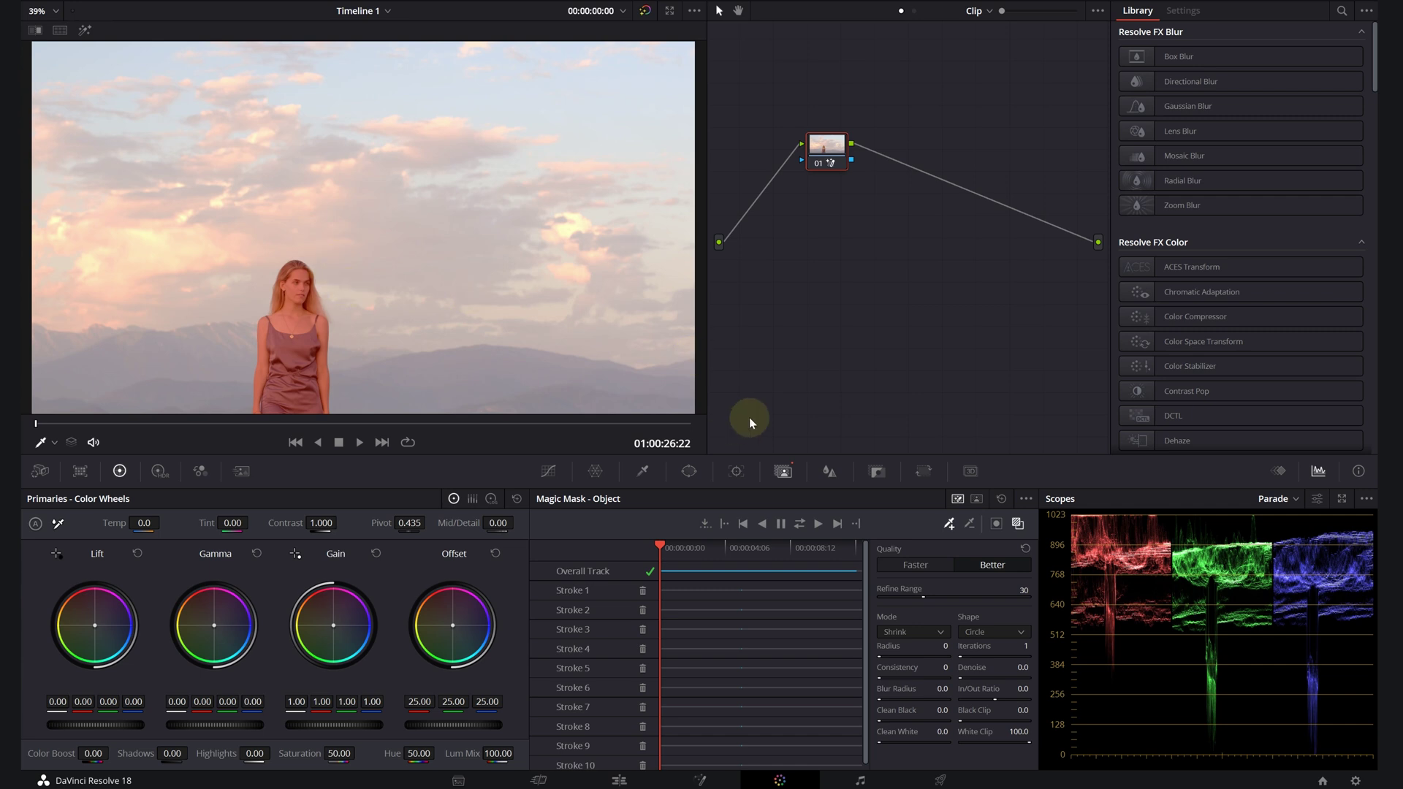
pyautogui.click(1019, 524)
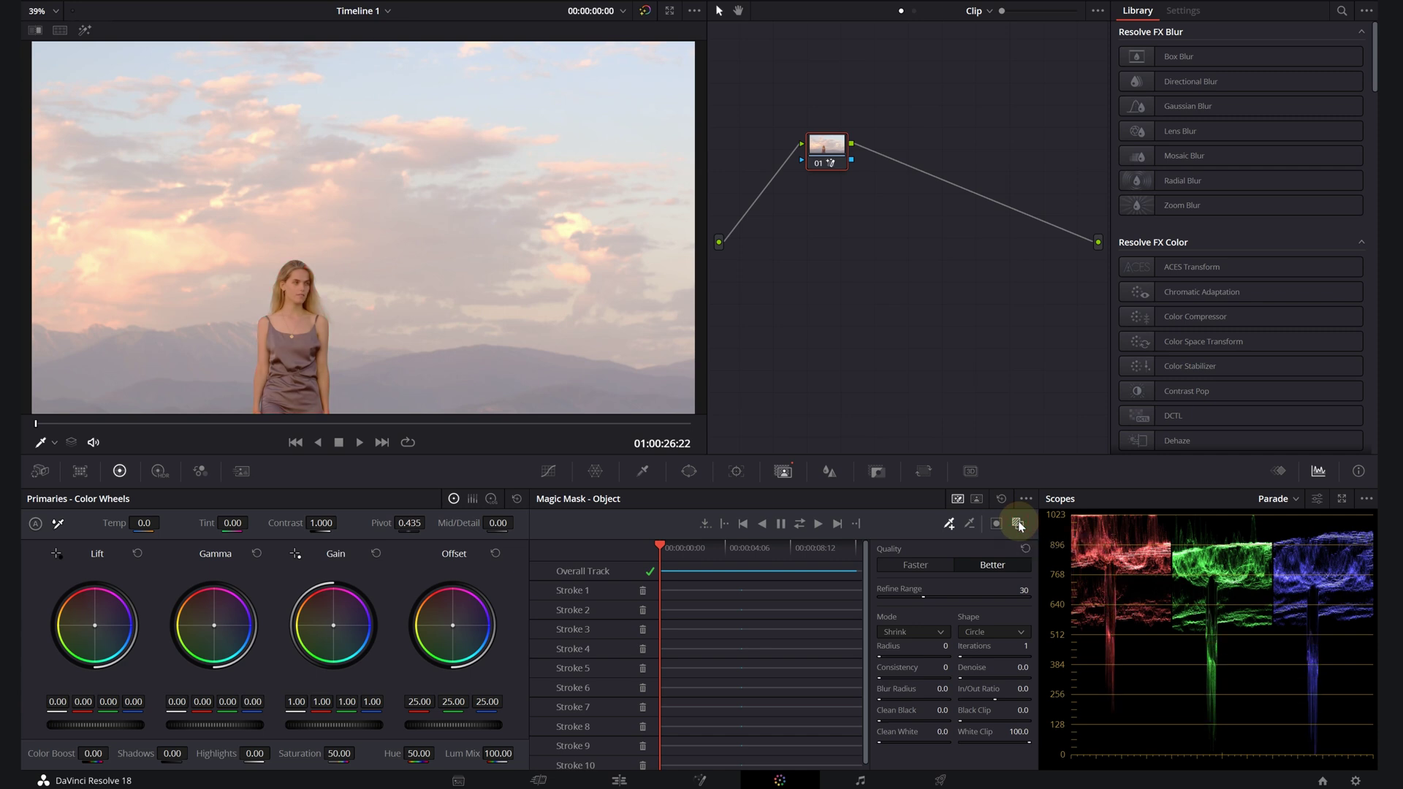
# Grade the masked woman with gain 1.11, gamma -0.02, lift 0.01, temperature -180, tint -5.00 and contrast 1.080
pyautogui.scroll(3, 278, 317)
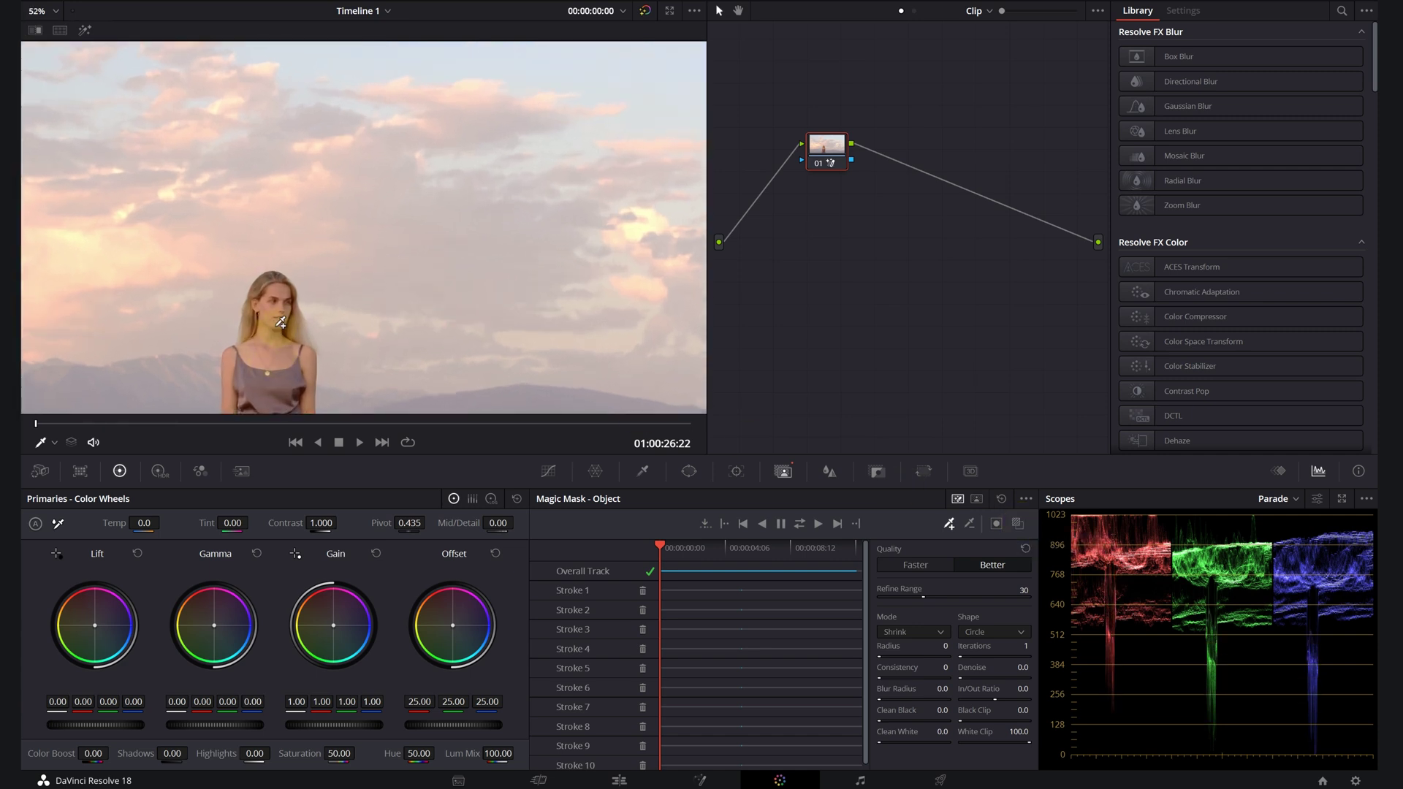
pyautogui.moveTo(278, 317); pyautogui.dragTo(278, 283)
pyautogui.moveTo(375, 724)
pyautogui.mouseDown()
pyautogui.moveTo(393, 736)
pyautogui.moveTo(351, 738)
pyautogui.moveTo(369, 738)
pyautogui.mouseUp()
pyautogui.moveTo(214, 724)
pyautogui.mouseDown()
pyautogui.moveTo(275, 732)
pyautogui.moveTo(209, 732)
pyautogui.mouseUp()
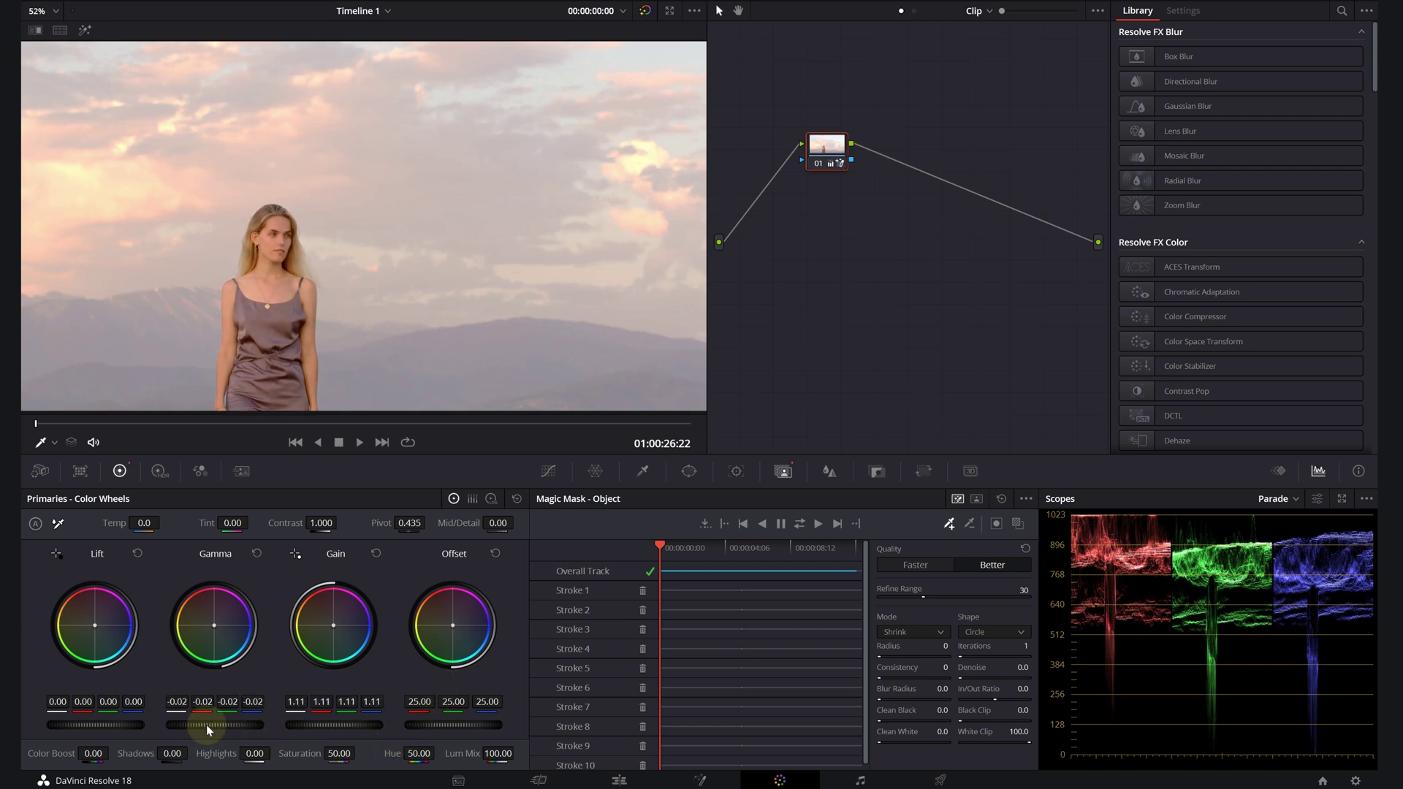
pyautogui.moveTo(104, 726)
pyautogui.mouseDown()
pyautogui.moveTo(111, 738)
pyautogui.moveTo(96, 739)
pyautogui.mouseUp()
pyautogui.moveTo(131, 525); pyautogui.dragTo(115, 528)
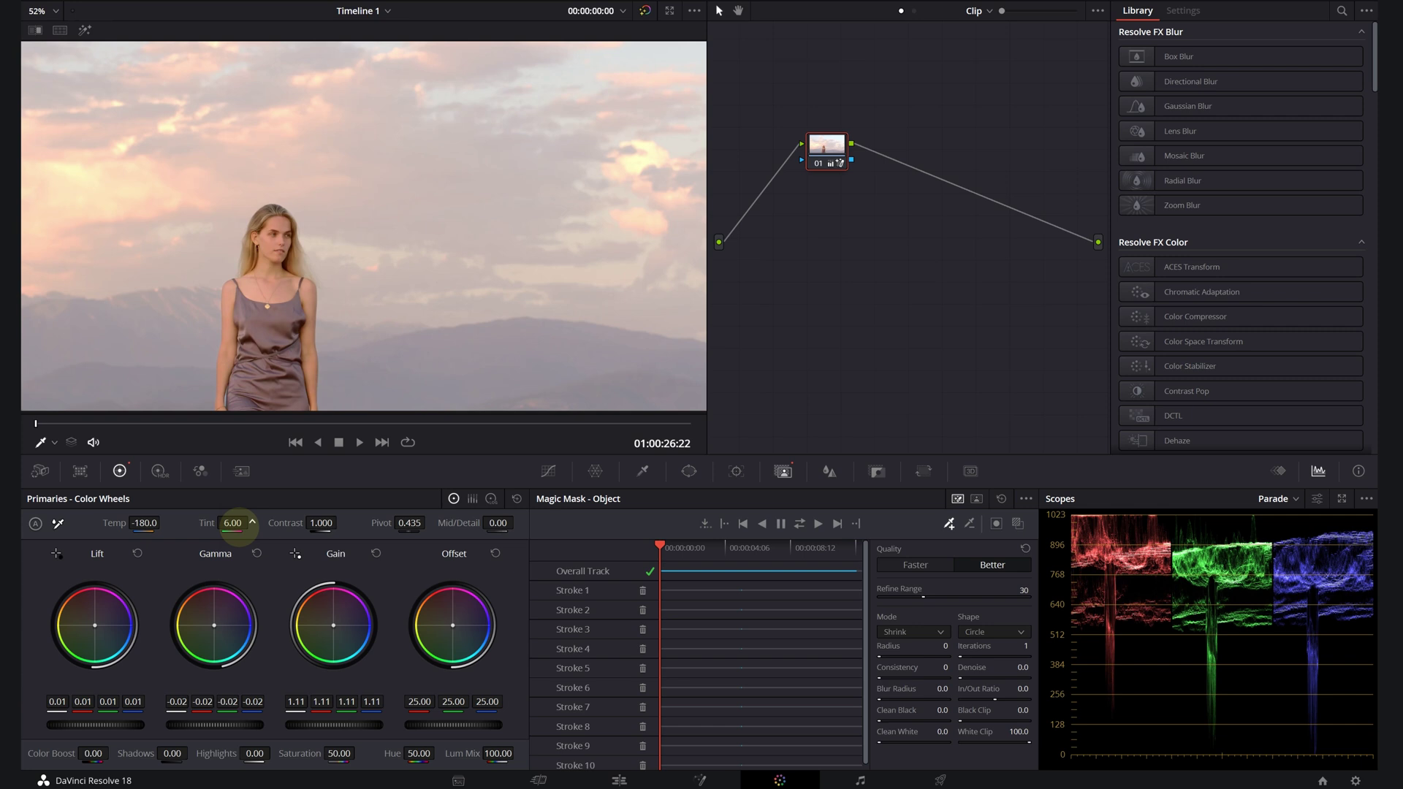
pyautogui.moveTo(239, 525); pyautogui.dragTo(338, 548)
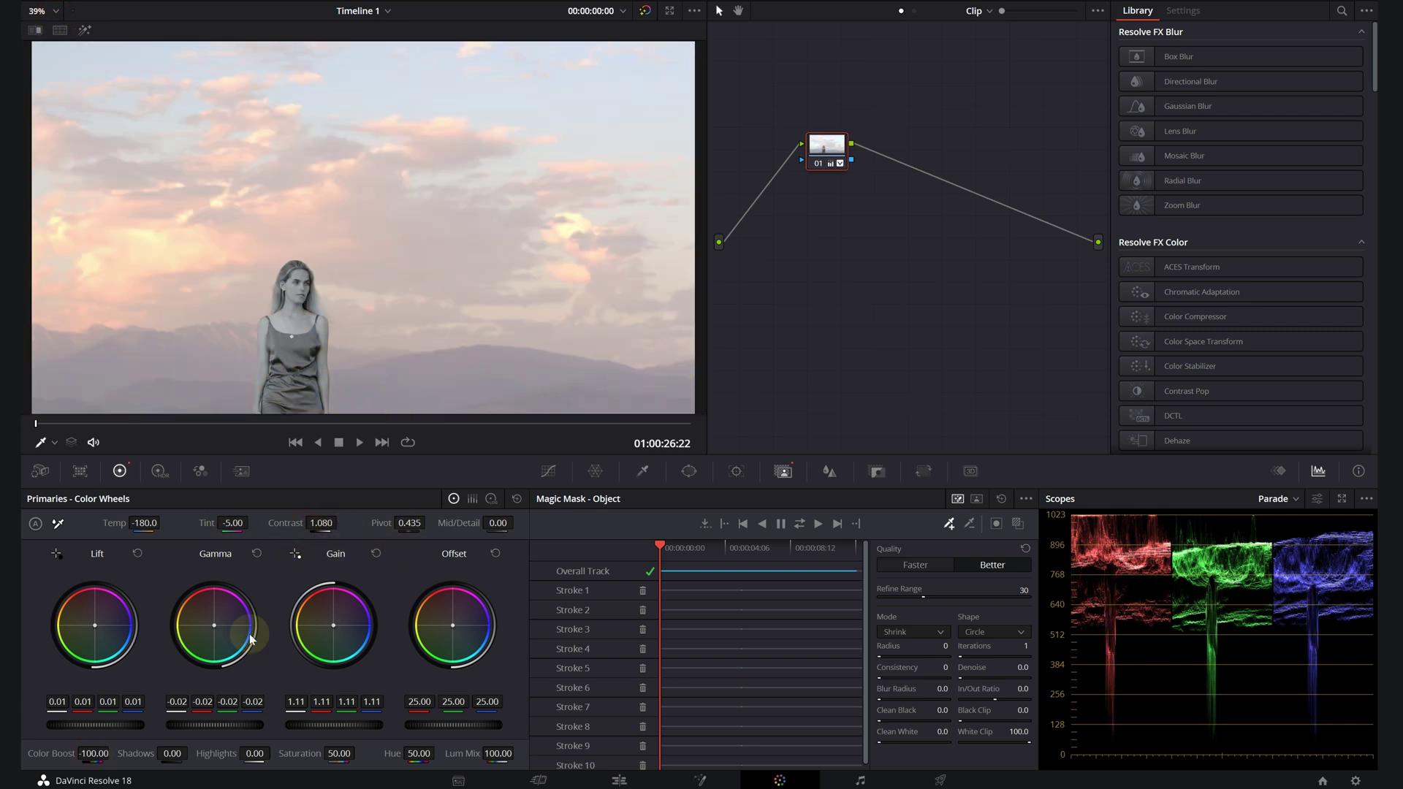
# Try a Color Boost of -100 on the masked woman, and reset it
pyautogui.moveTo(31, 755); pyautogui.dragTo(9, 755)
pyautogui.doubleClick(61, 753)
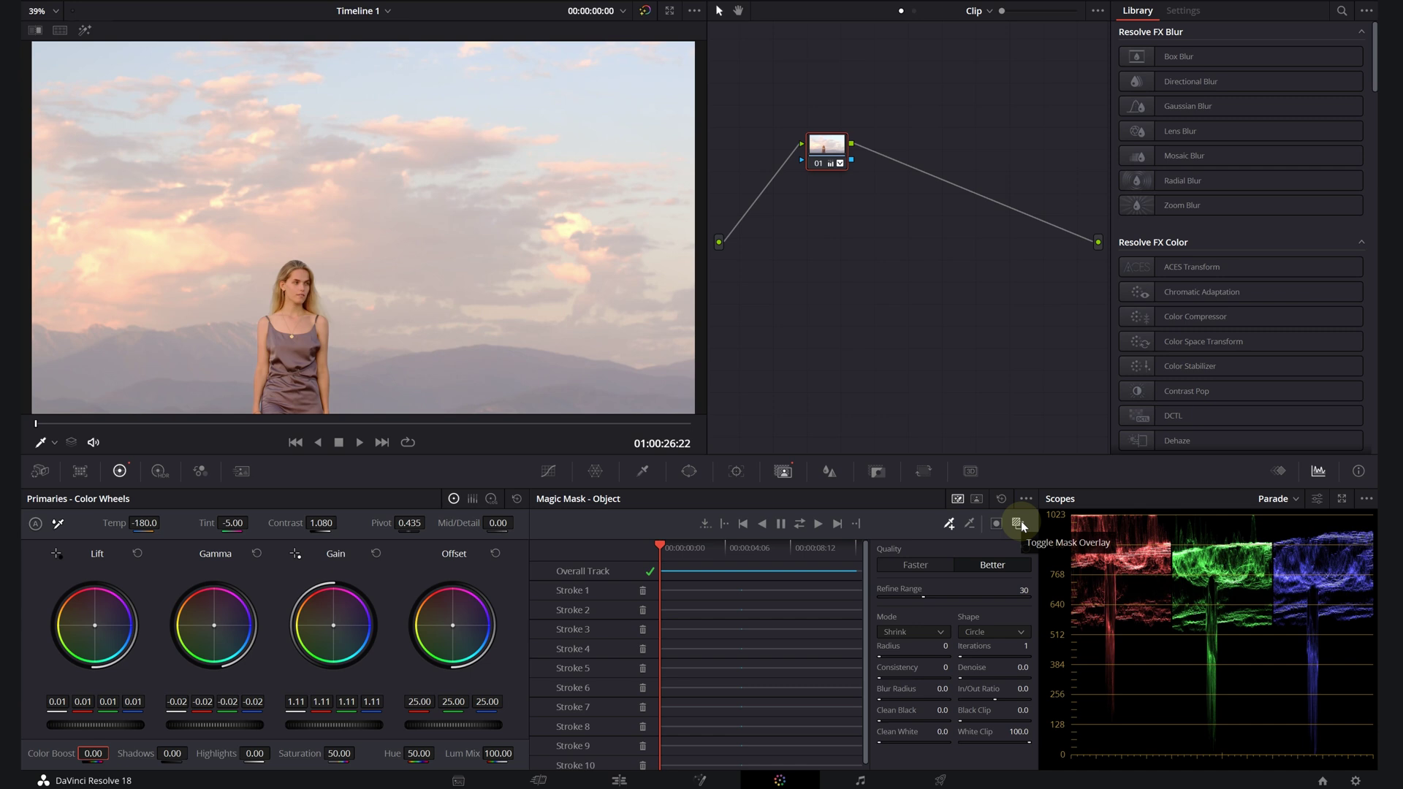
# Invert the mask and darken the background with offset 3.75, contrast 1.422, gamma -0.04 and lift -0.02
pyautogui.click(997, 523)
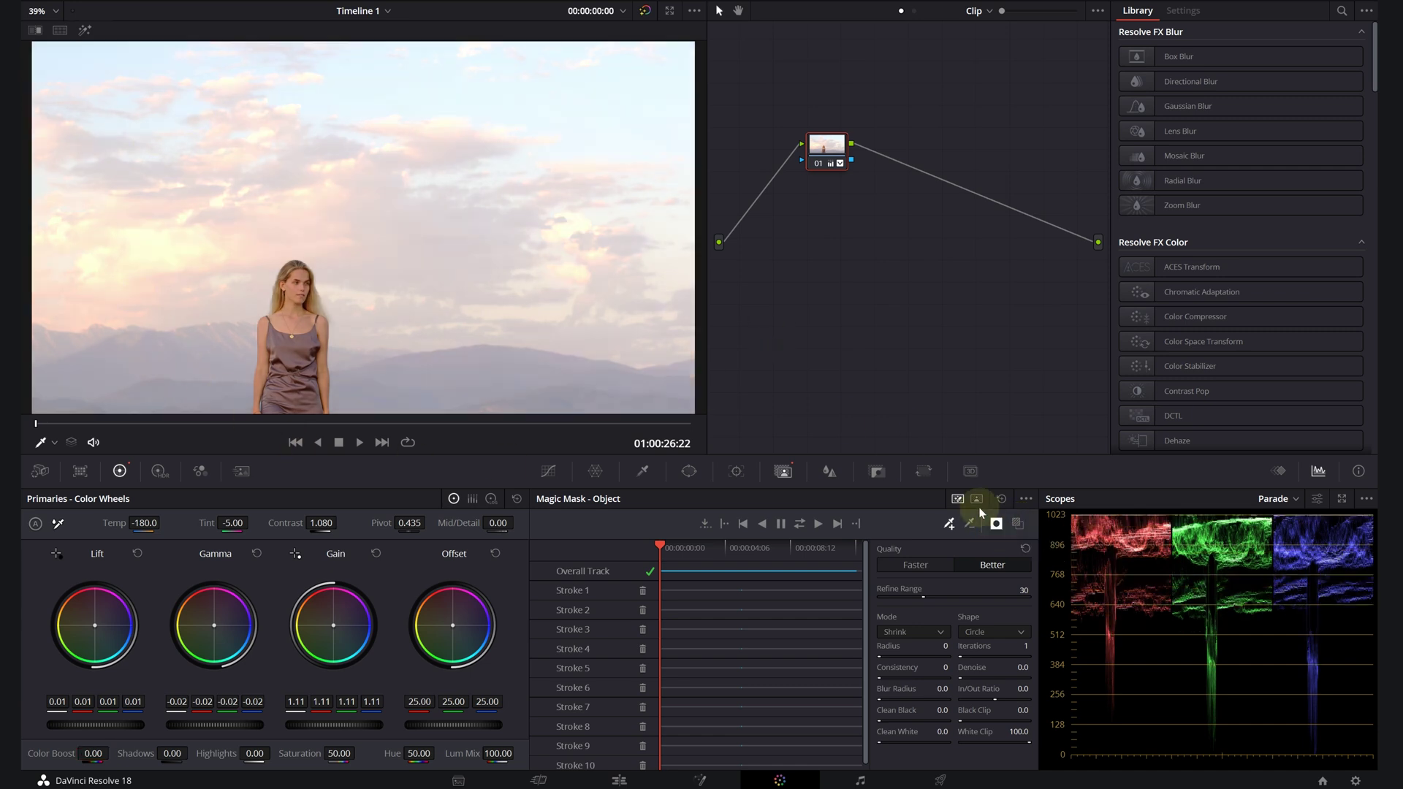
pyautogui.click(1013, 526)
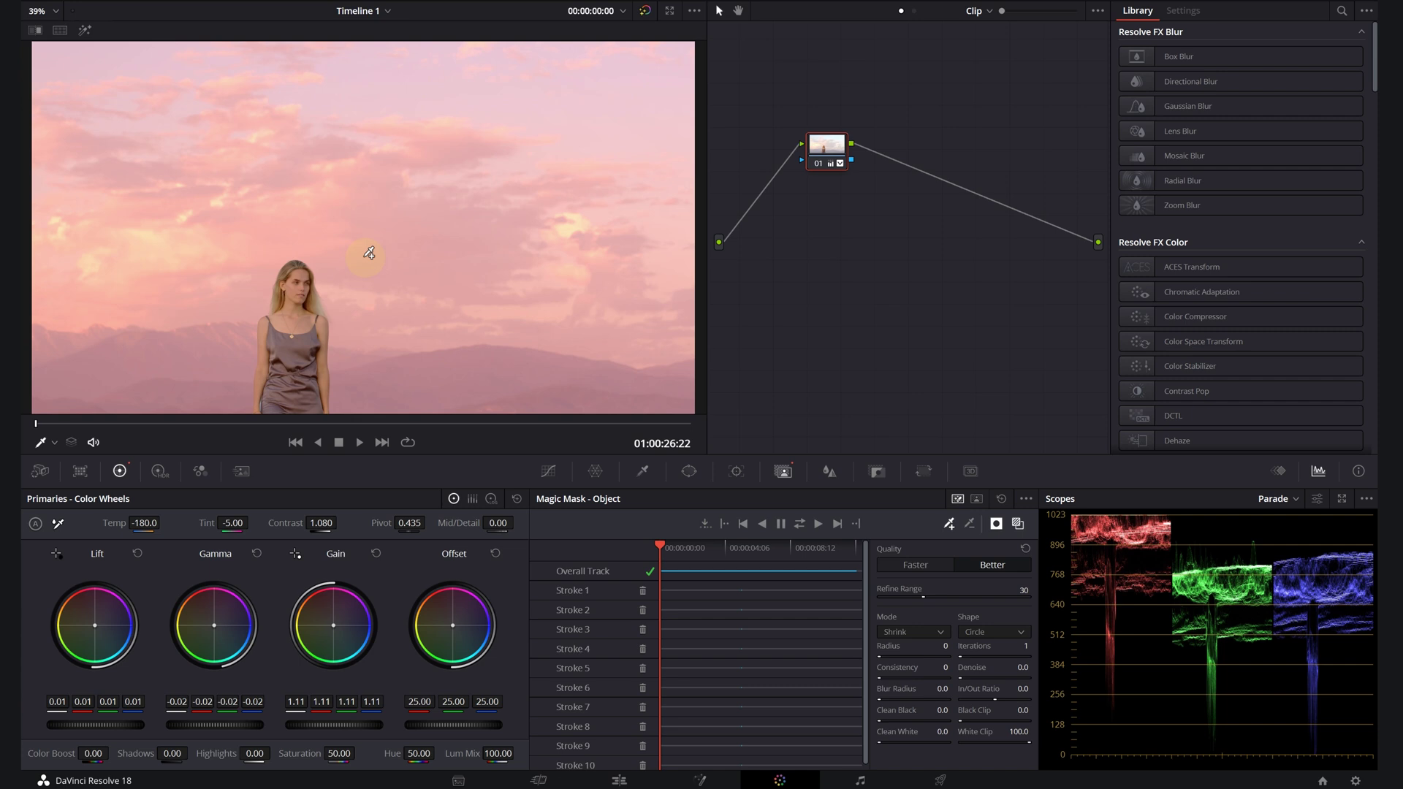
pyautogui.moveTo(497, 725); pyautogui.dragTo(267, 728)
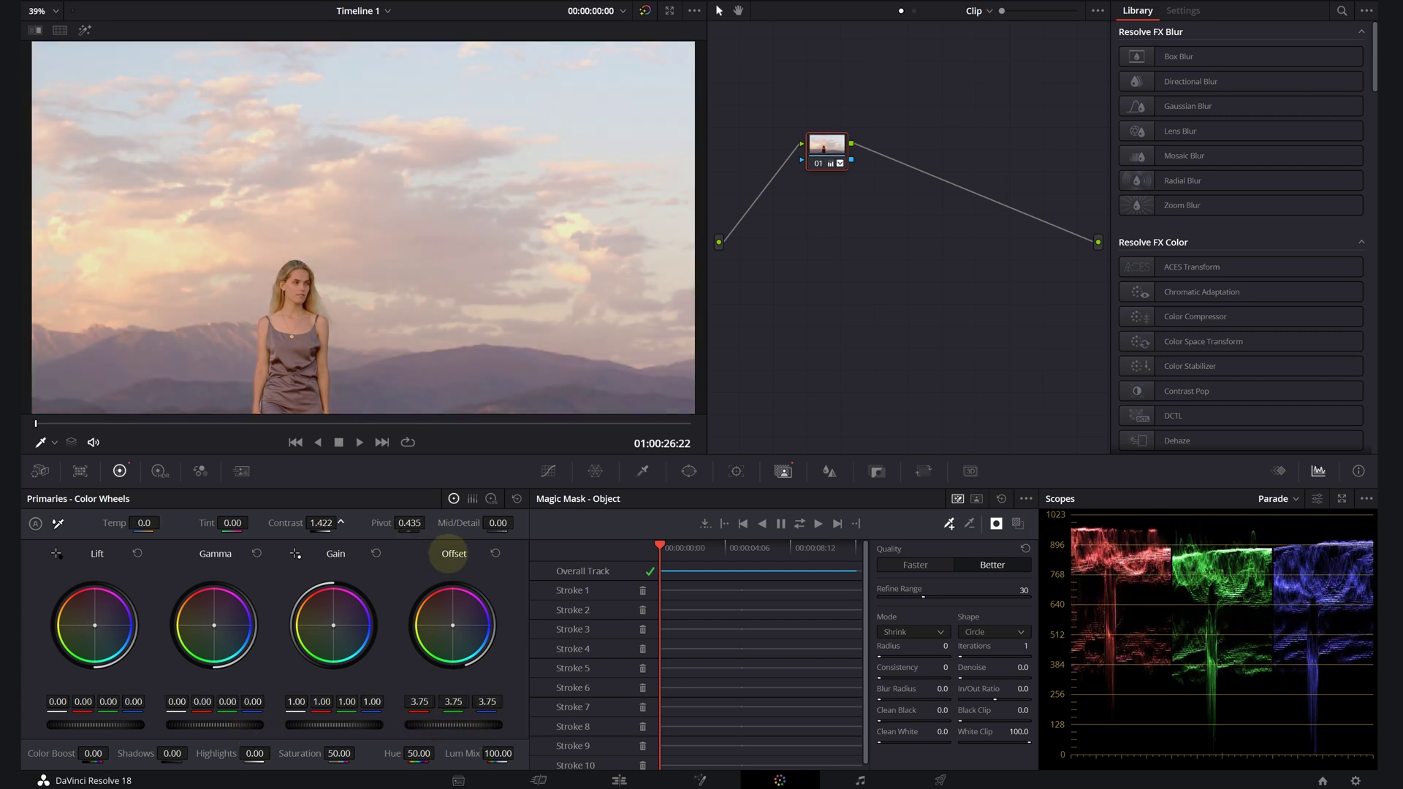
pyautogui.moveTo(213, 724); pyautogui.dragTo(163, 724)
pyautogui.moveTo(113, 724)
pyautogui.mouseDown()
pyautogui.moveTo(66, 726)
pyautogui.moveTo(102, 735)
pyautogui.mouseUp()
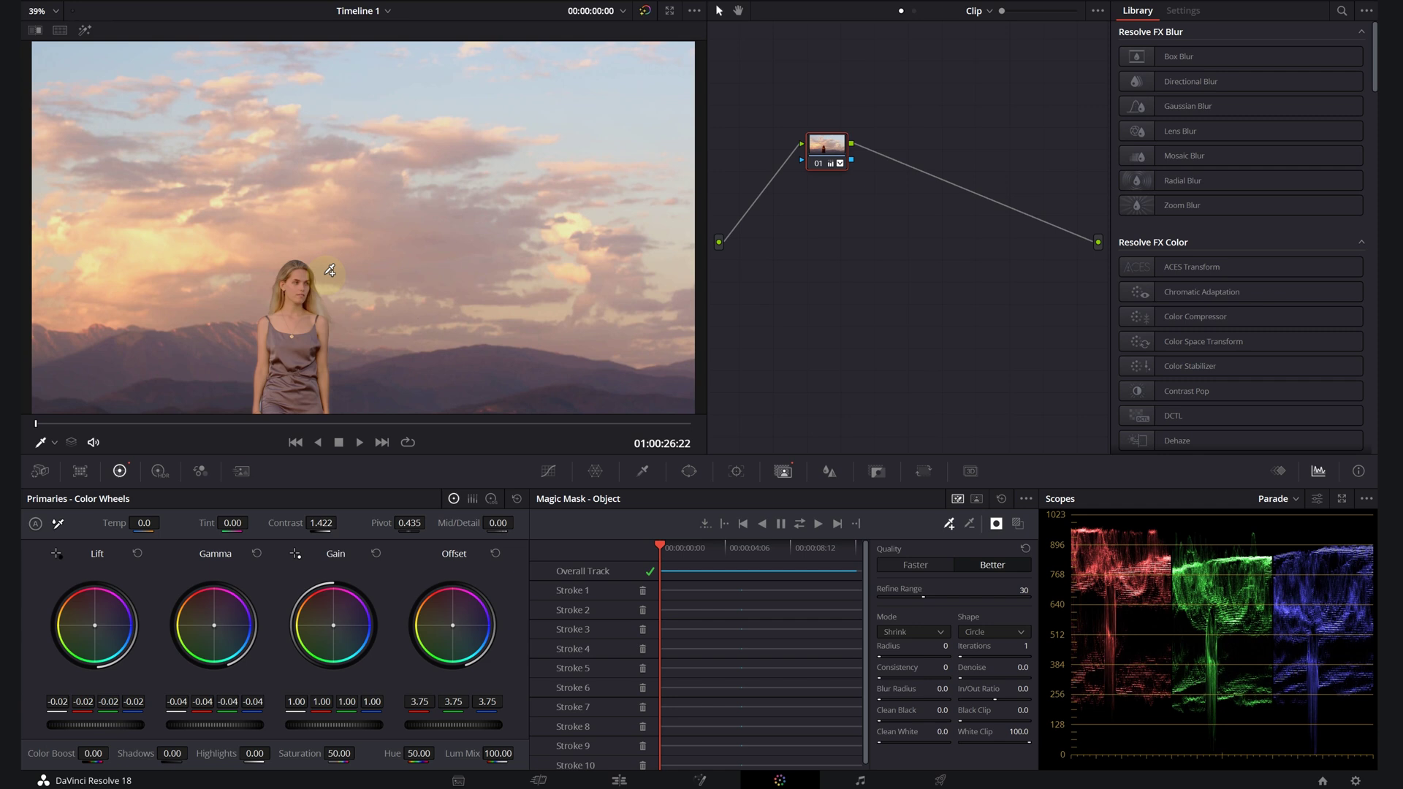
# Set the mask's blur radius to 19.1, and check the softened edge around the woman at 00:00:06:02
pyautogui.scroll(3, 321, 282)
pyautogui.scroll(-2, 291, 296)
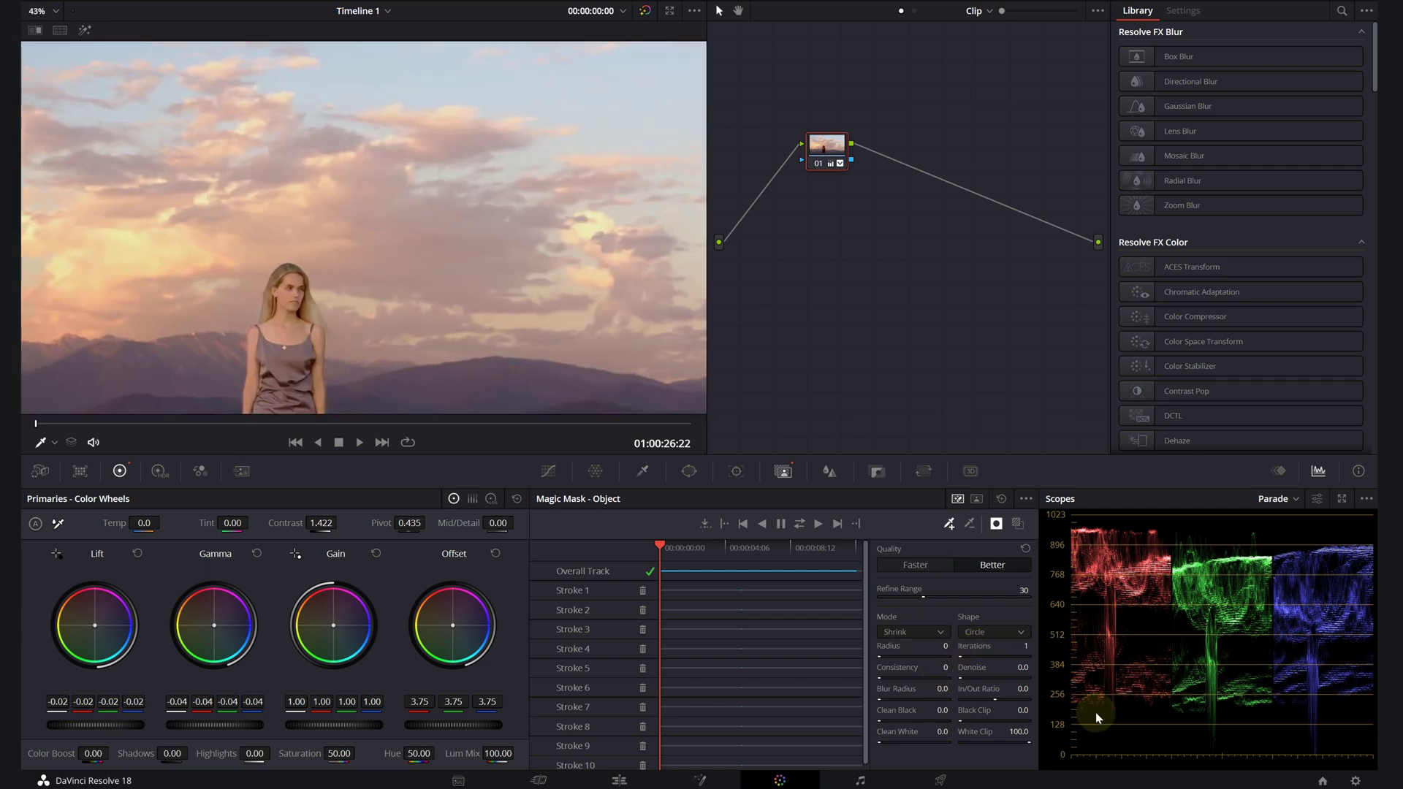
pyautogui.moveTo(895, 688)
pyautogui.mouseDown()
pyautogui.moveTo(909, 688)
pyautogui.moveTo(904, 678)
pyautogui.mouseUp()
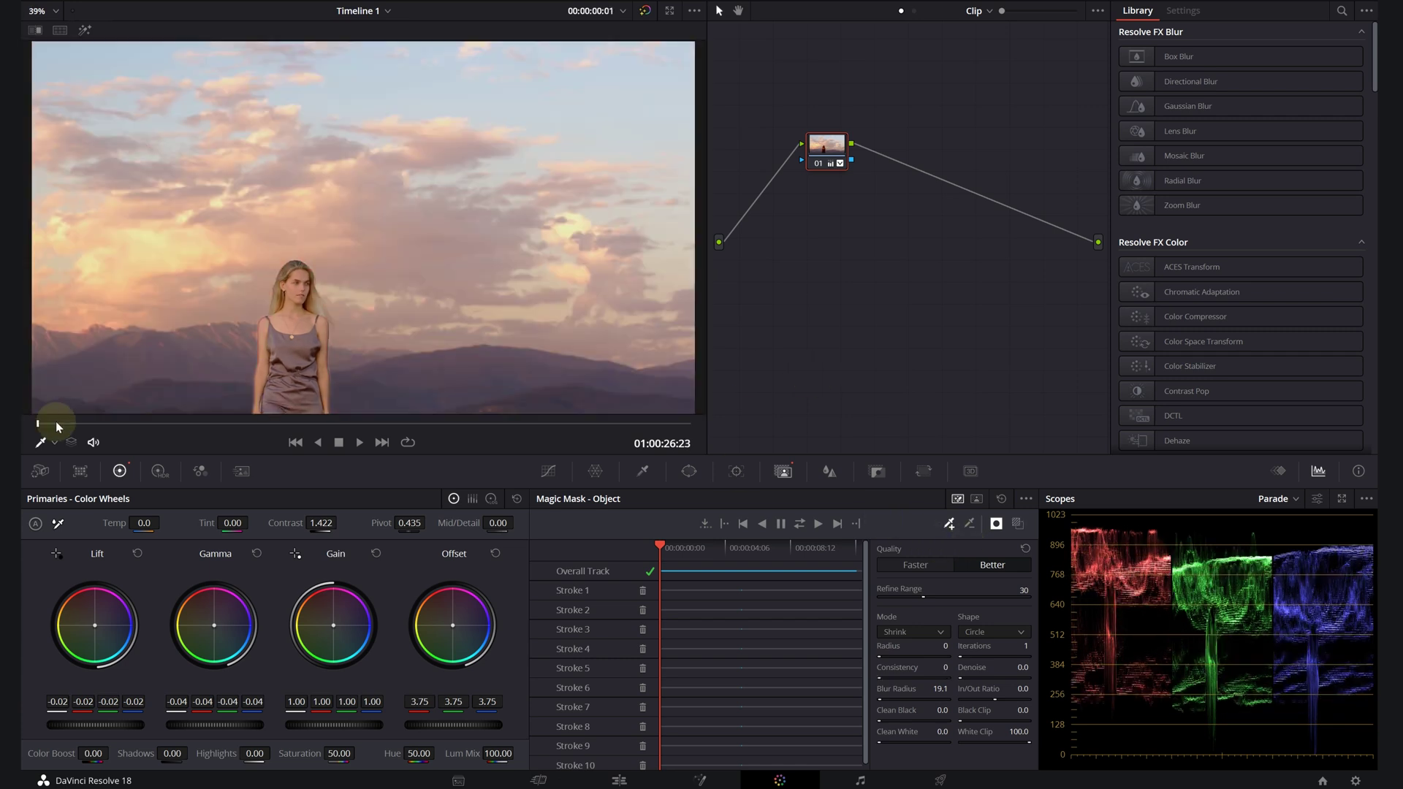
pyautogui.moveTo(55, 421); pyautogui.dragTo(348, 432)
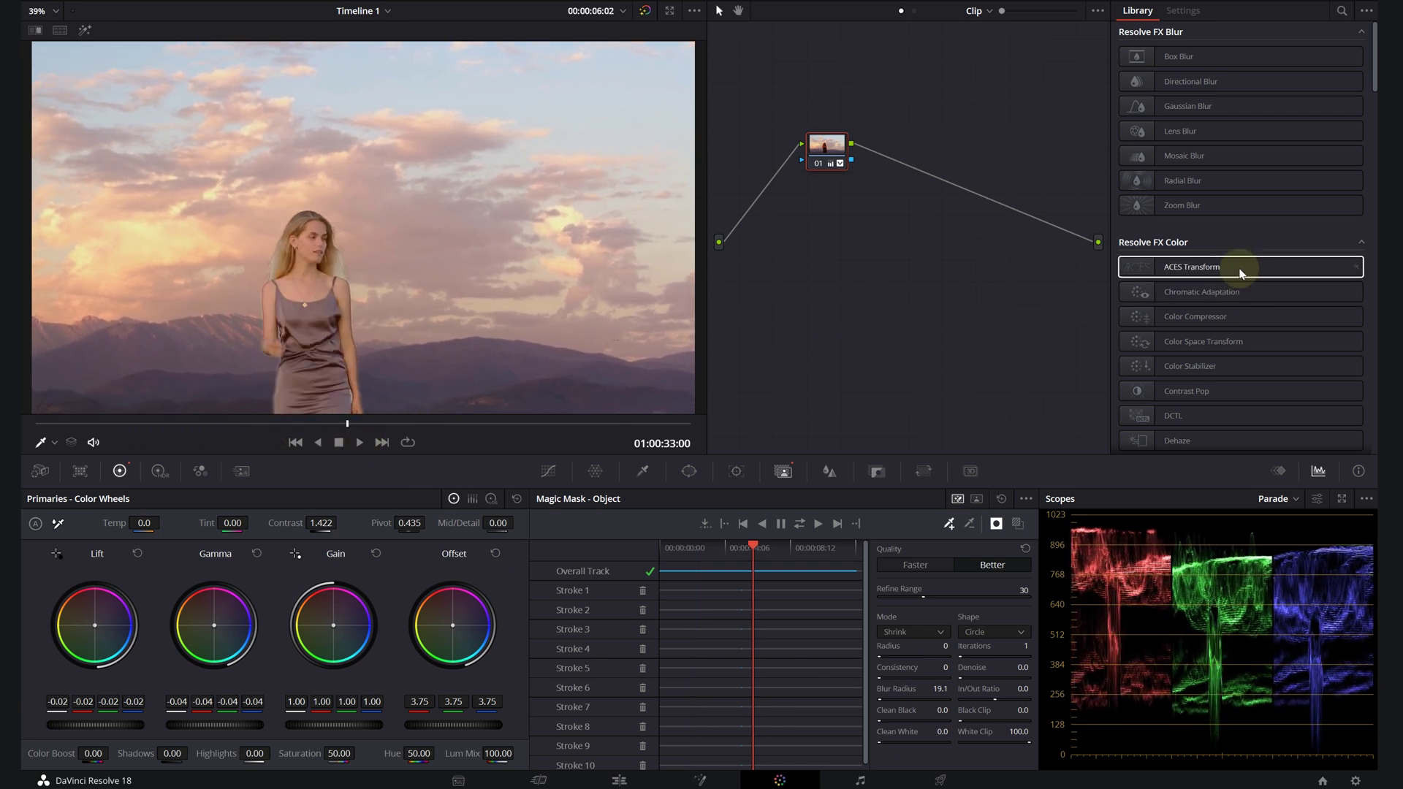
# Apply the Halation effect from the Resolve FX library to node 01
pyautogui.scroll(-5, 1237, 266)
pyautogui.scroll(-5, 1194, 409)
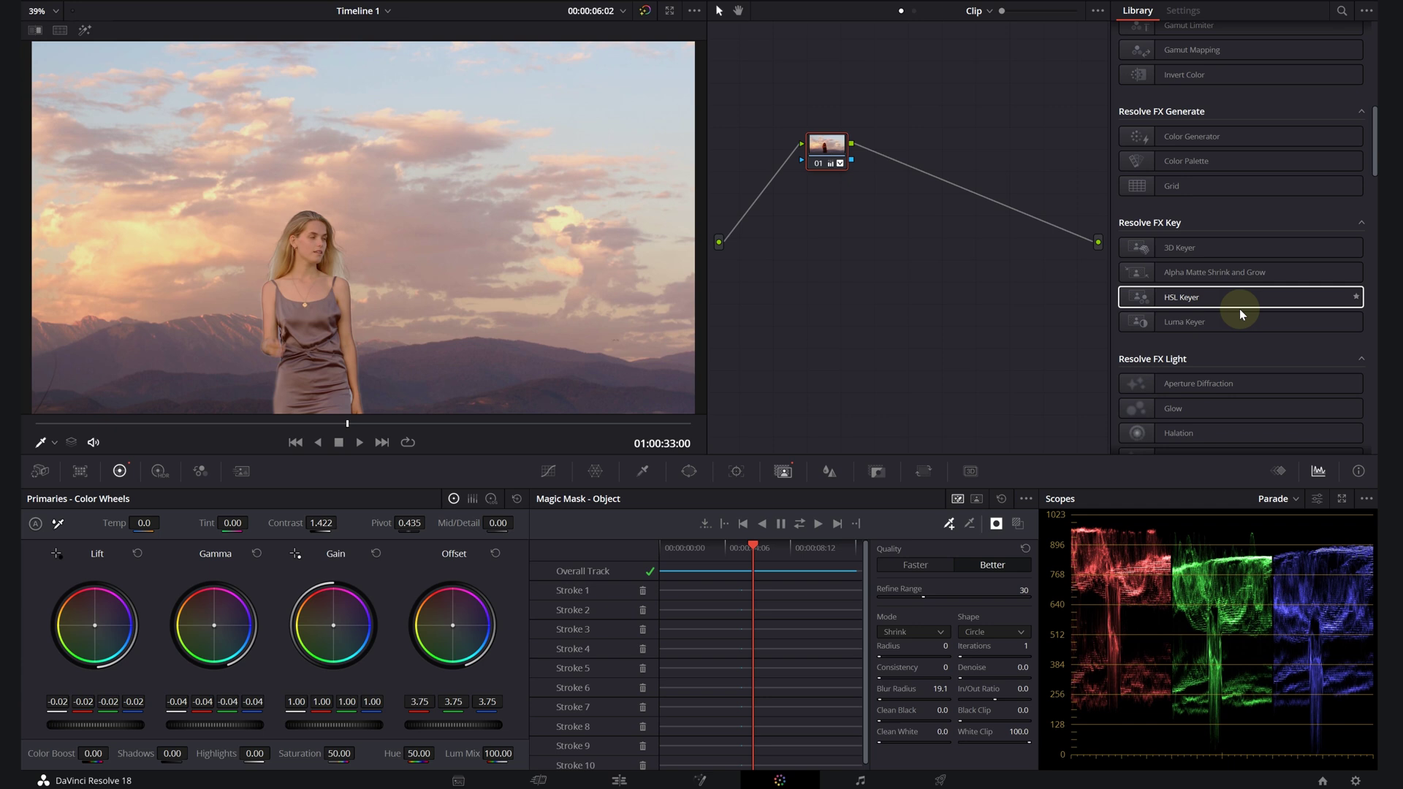
pyautogui.moveTo(1202, 307); pyautogui.dragTo(829, 153)
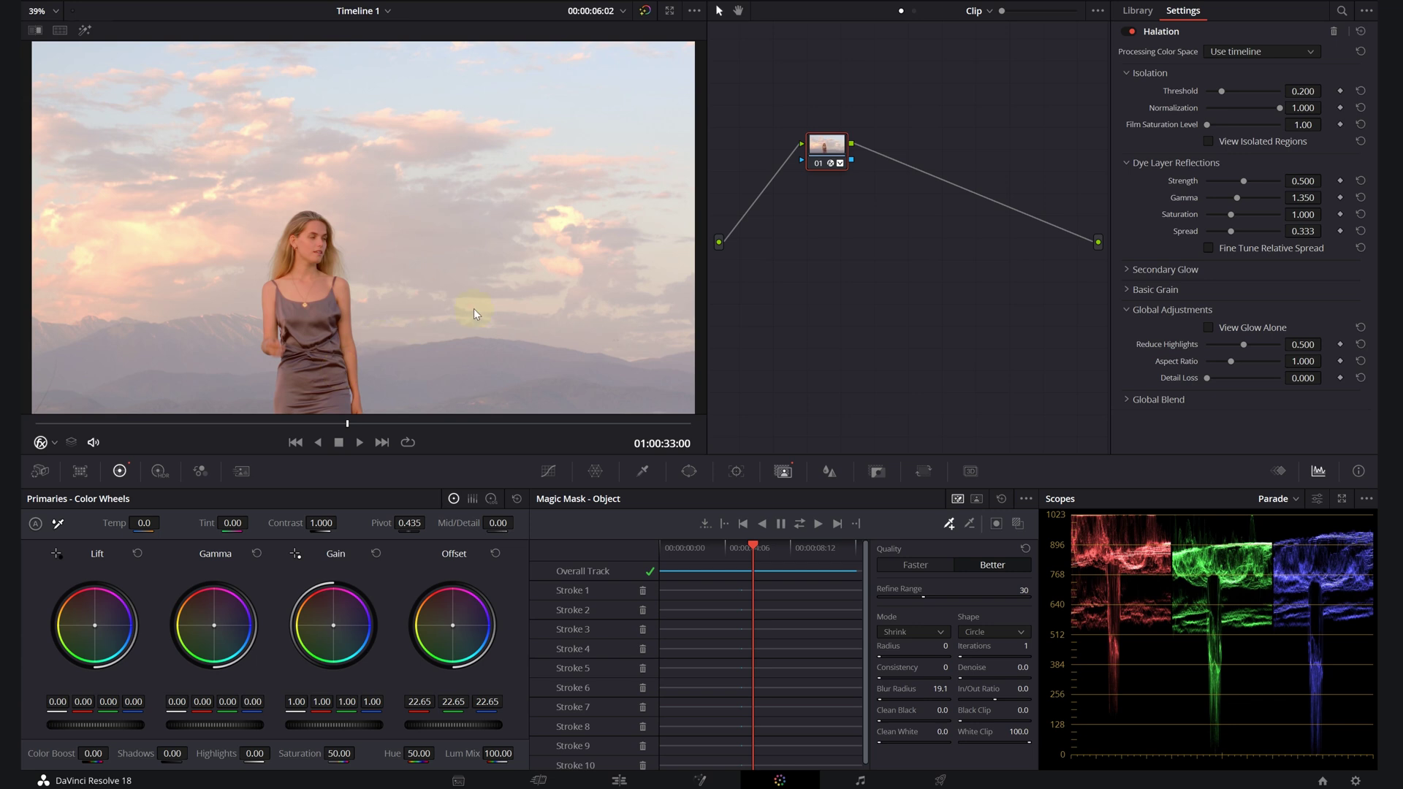
# Raise the masked woman's saturation to 58.80 and shift her color temperature cooler
pyautogui.moveTo(338, 753); pyautogui.dragTo(369, 761)
pyautogui.moveTo(144, 523); pyautogui.dragTo(68, 520)
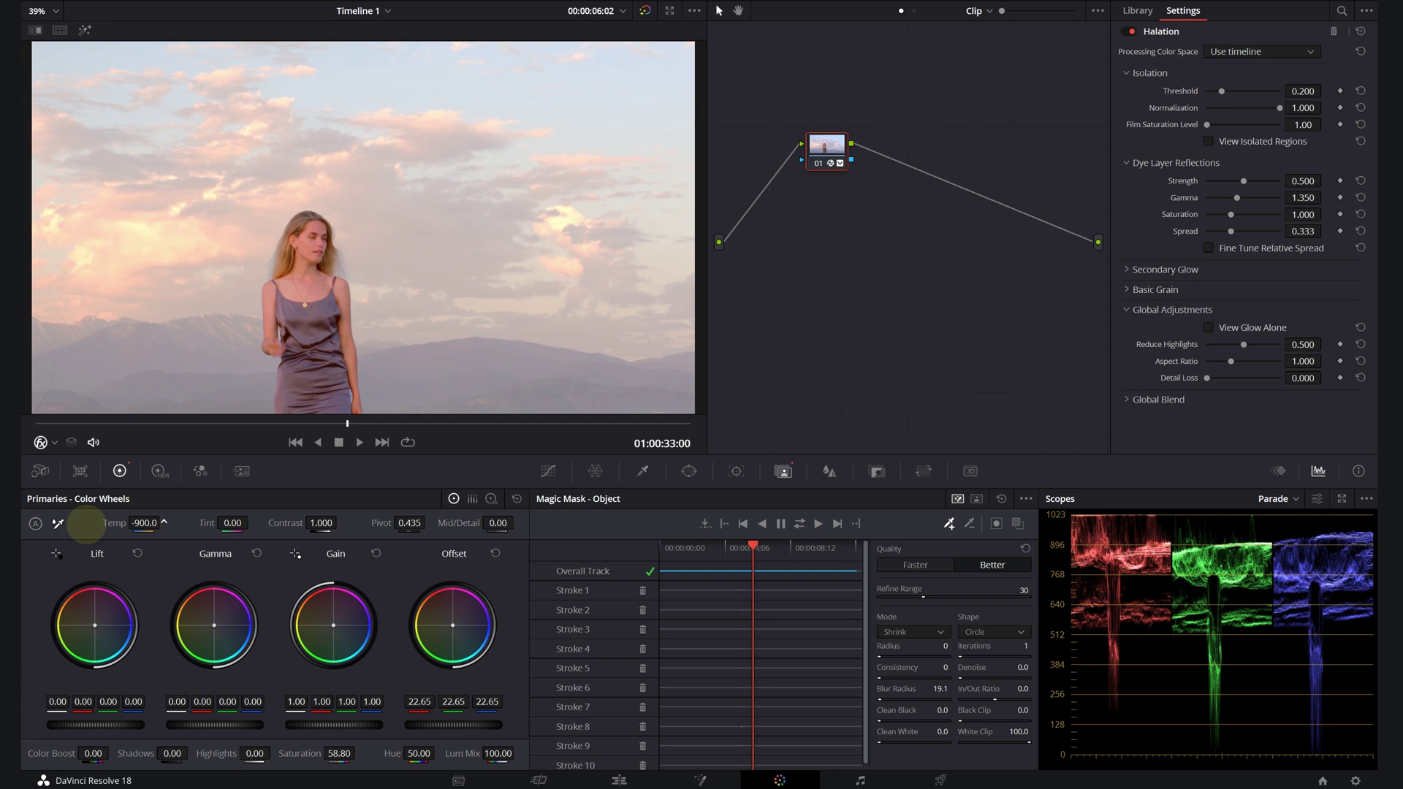
pyautogui.moveTo(87, 524); pyautogui.dragTo(96, 524)
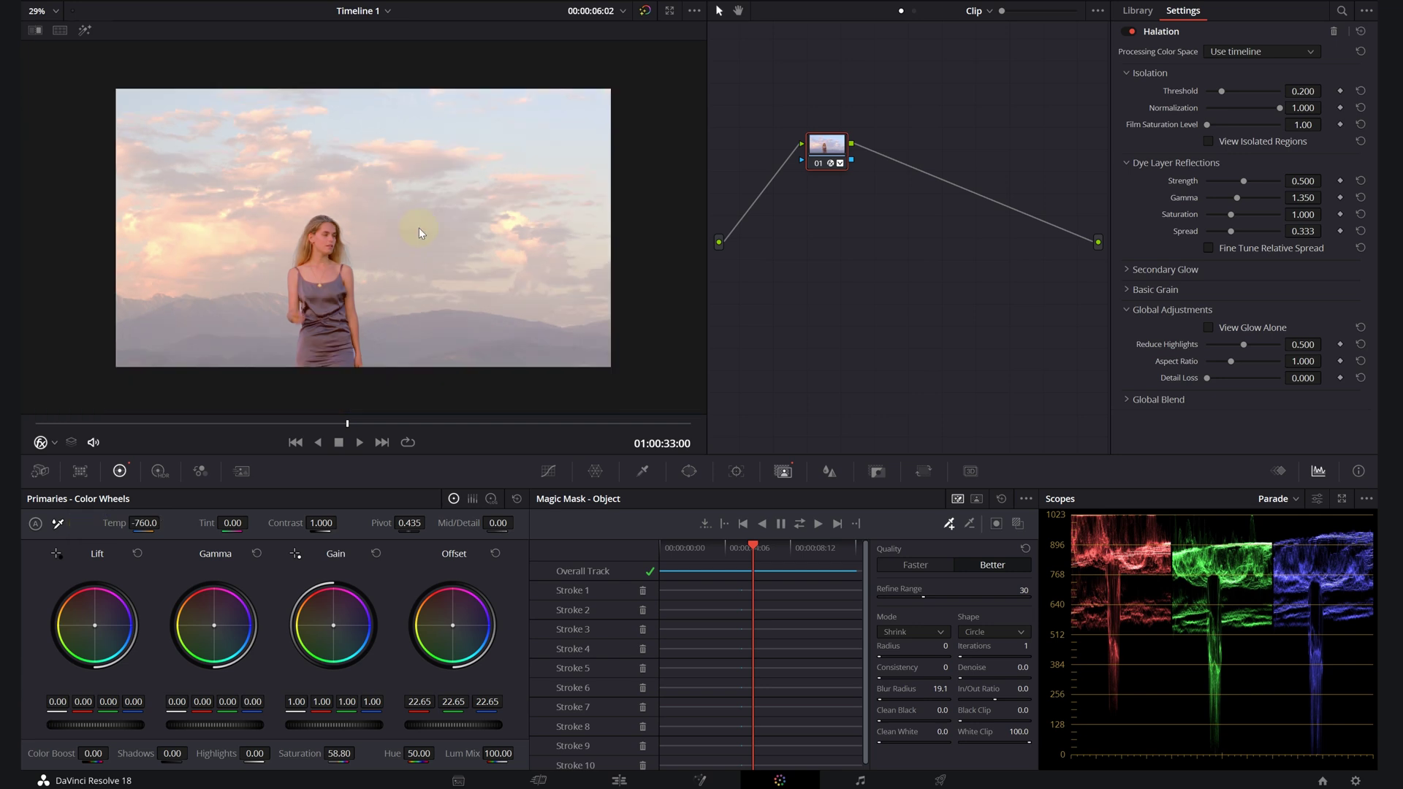
pyautogui.scroll(3, 401, 240)
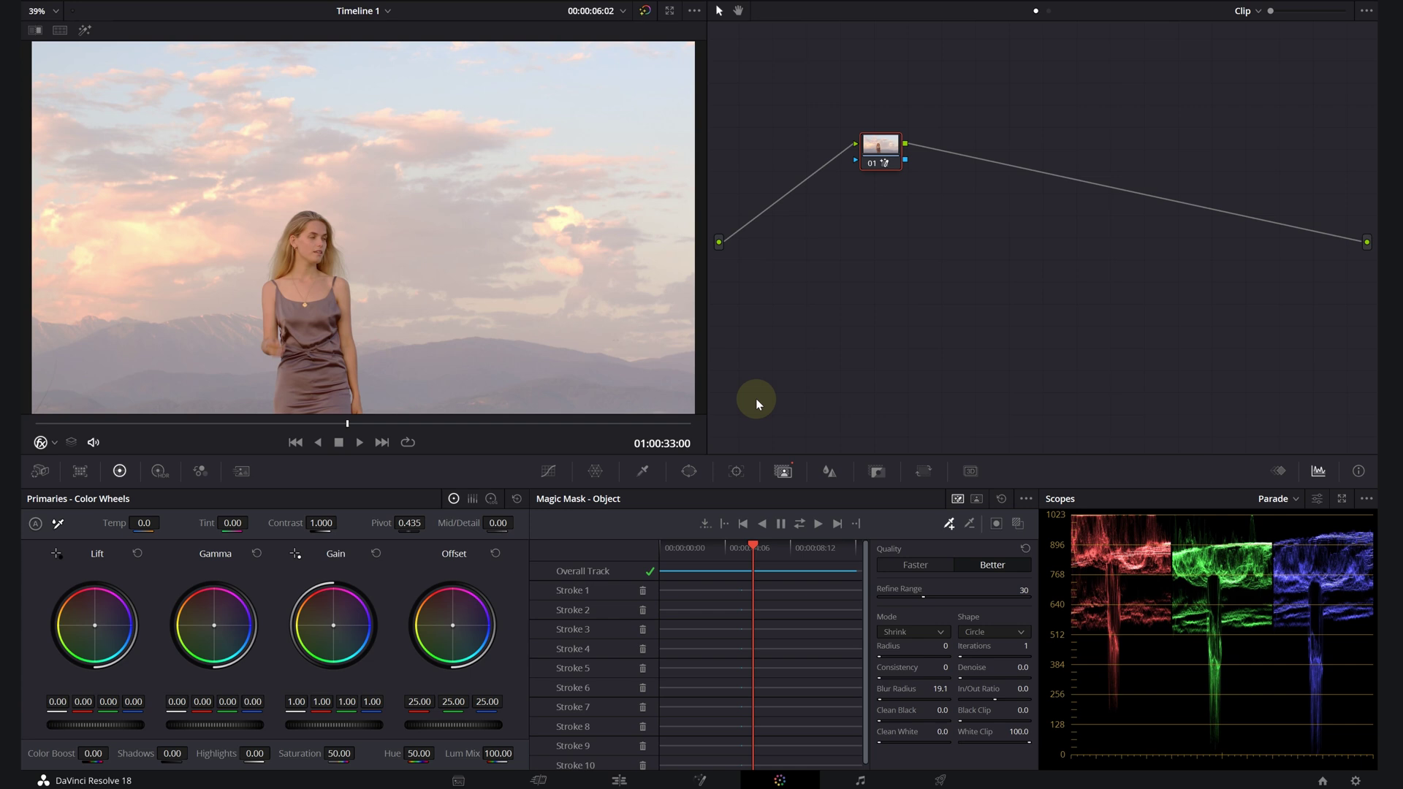
# Add an alpha output to the node graph, connect node 01's key output to it, and check the isolated woman through the clip
pyautogui.rightClick(935, 268)
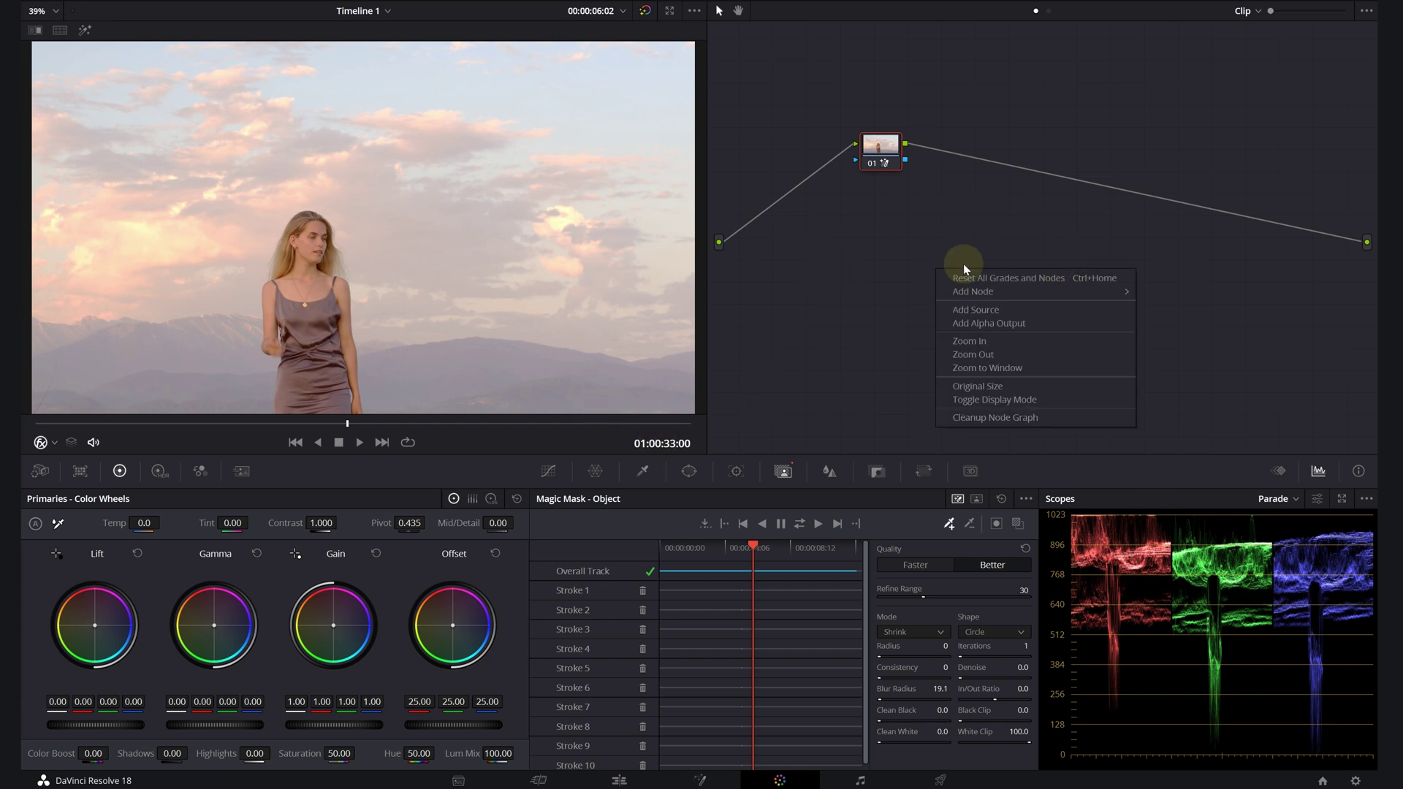
pyautogui.click(976, 325)
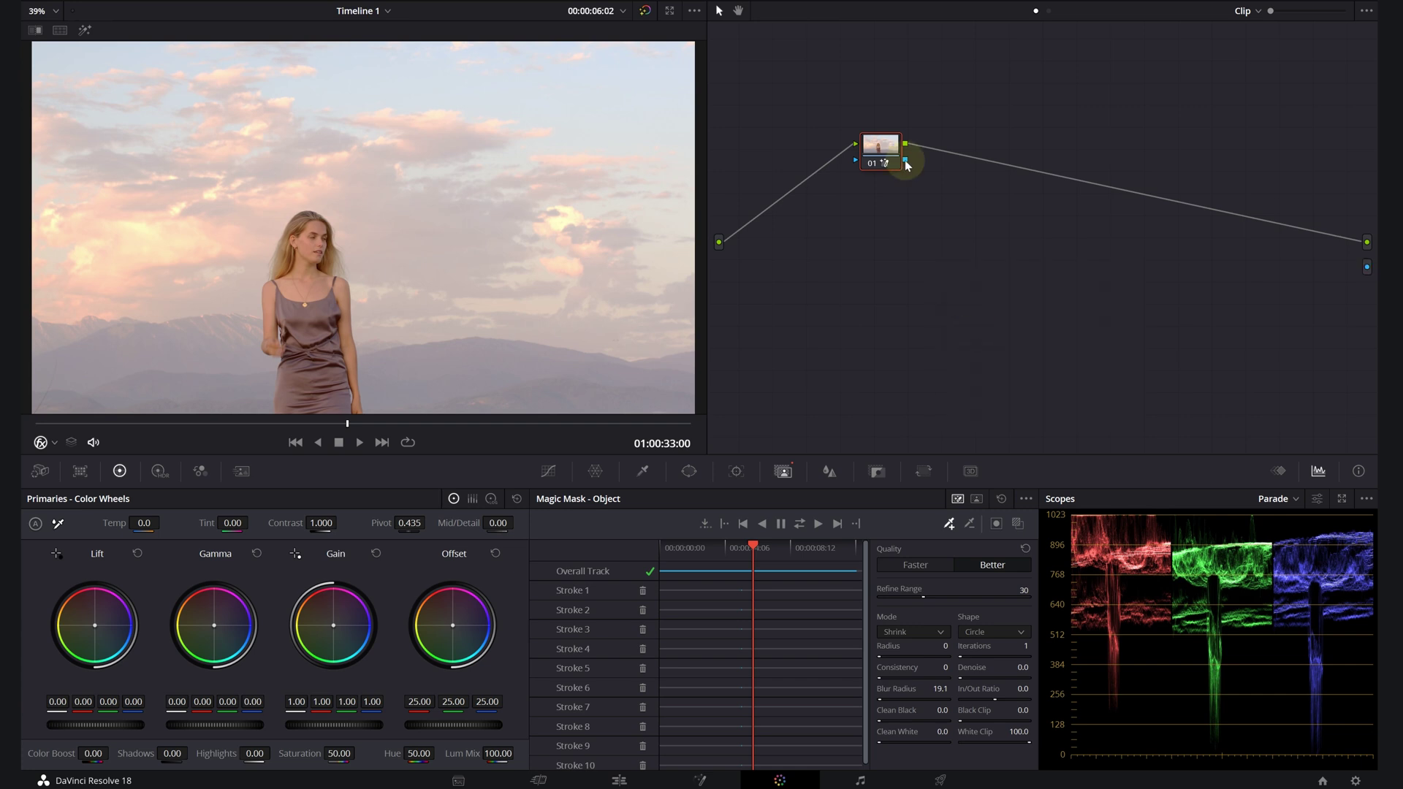
pyautogui.moveTo(927, 168); pyautogui.dragTo(1366, 267)
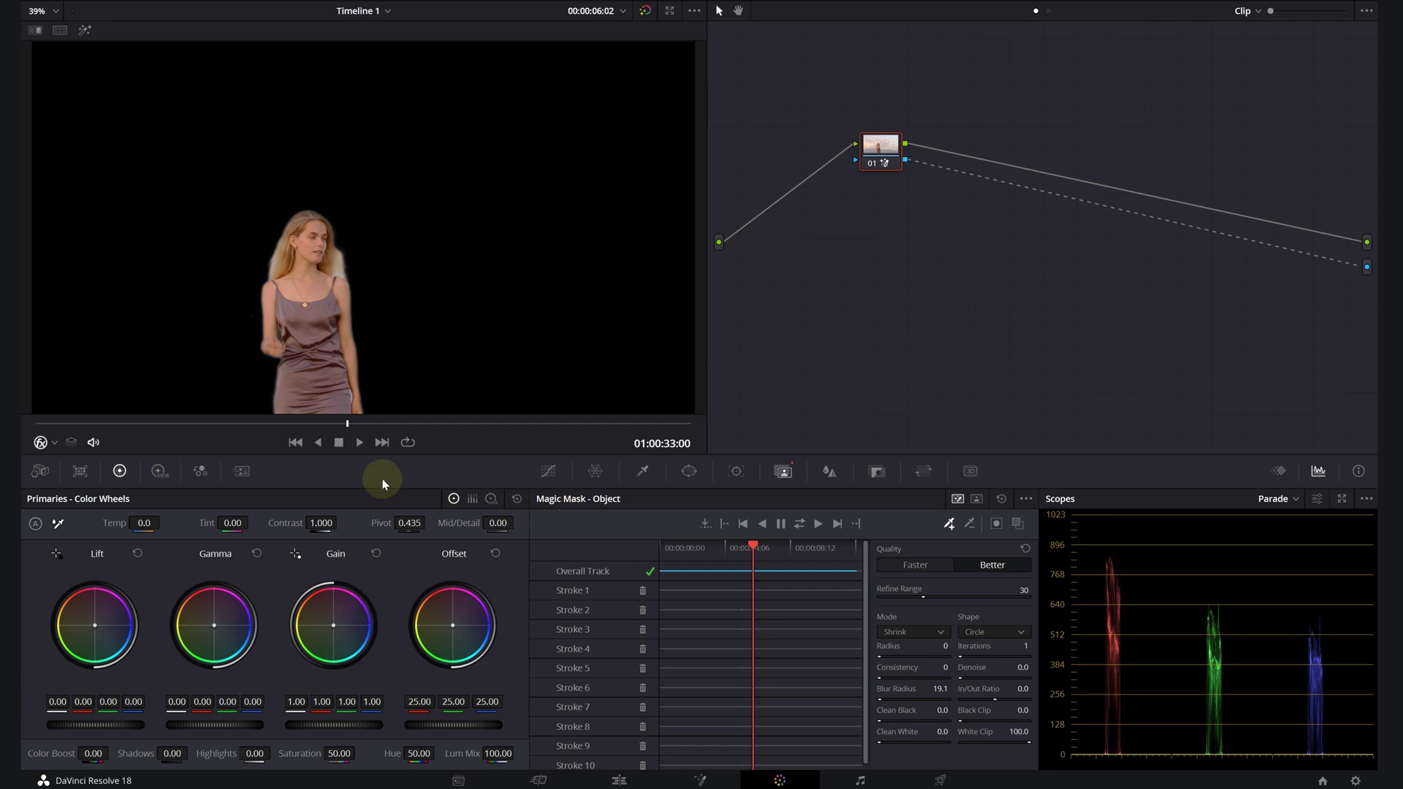
pyautogui.moveTo(50, 424); pyautogui.dragTo(517, 434)
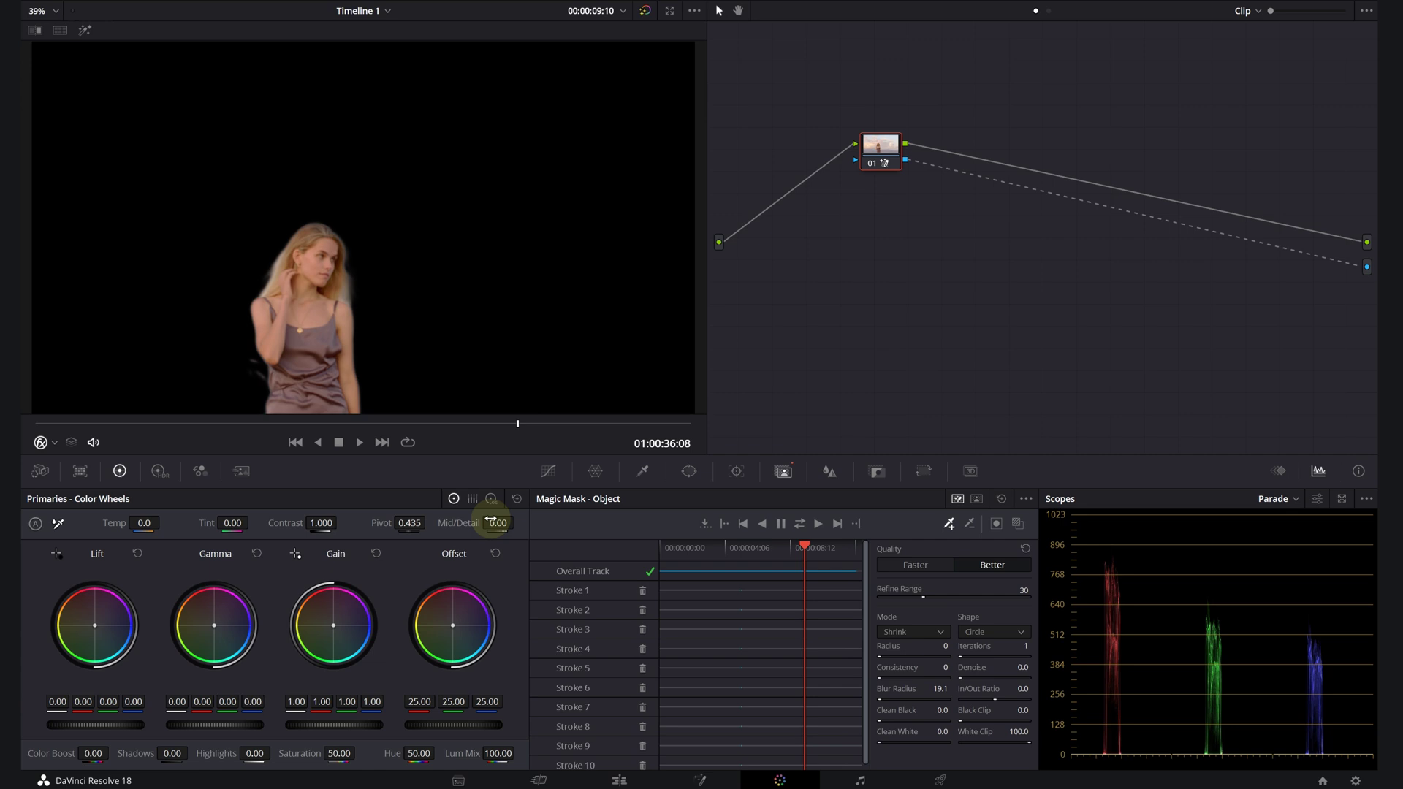
# On the Edit page, move the exmp3 clip onto V2 above a background clip, and preview the woman composited over it
pyautogui.click(619, 780)
pyautogui.click(855, 454)
pyautogui.click(533, 468)
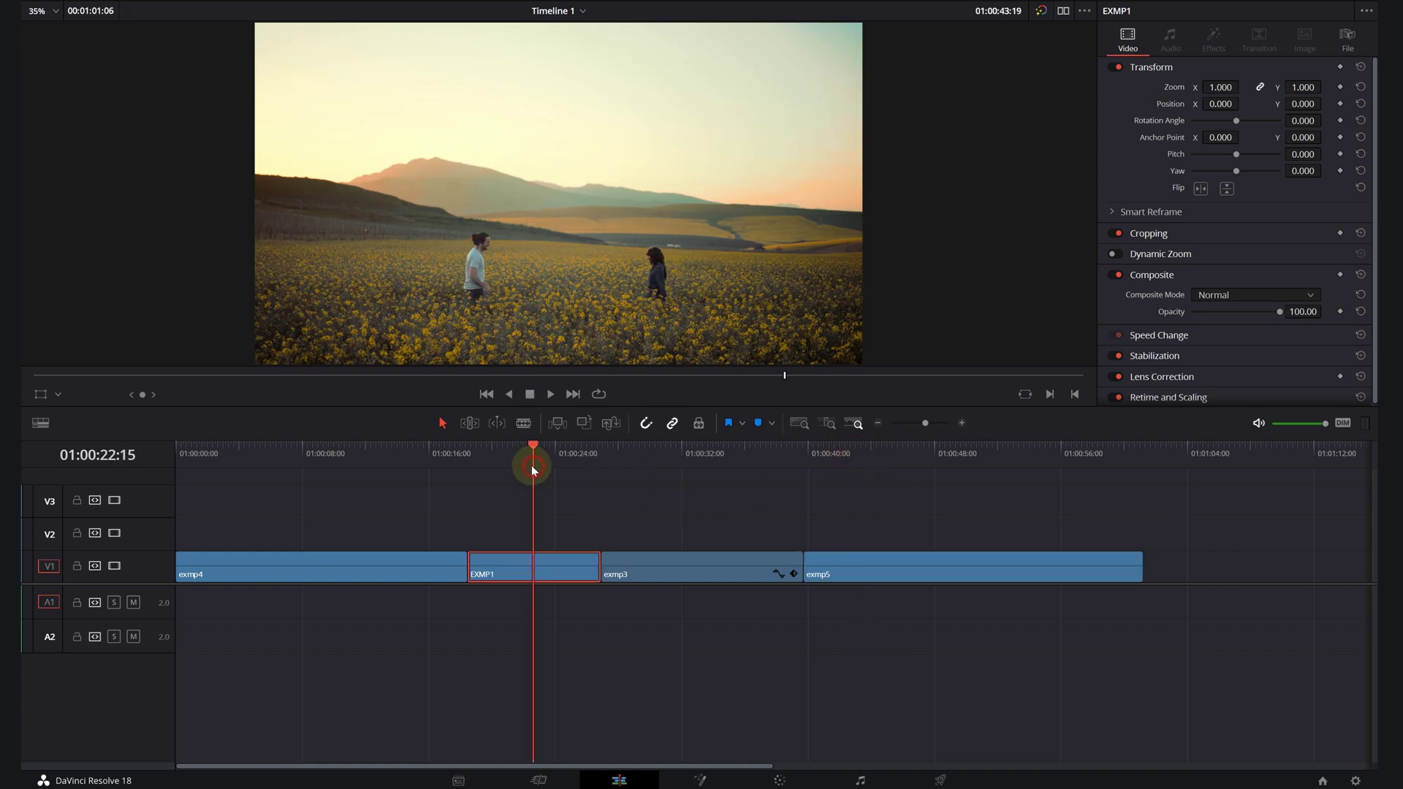
pyautogui.click(656, 451)
pyautogui.moveTo(678, 572); pyautogui.dragTo(286, 537)
pyautogui.click(290, 453)
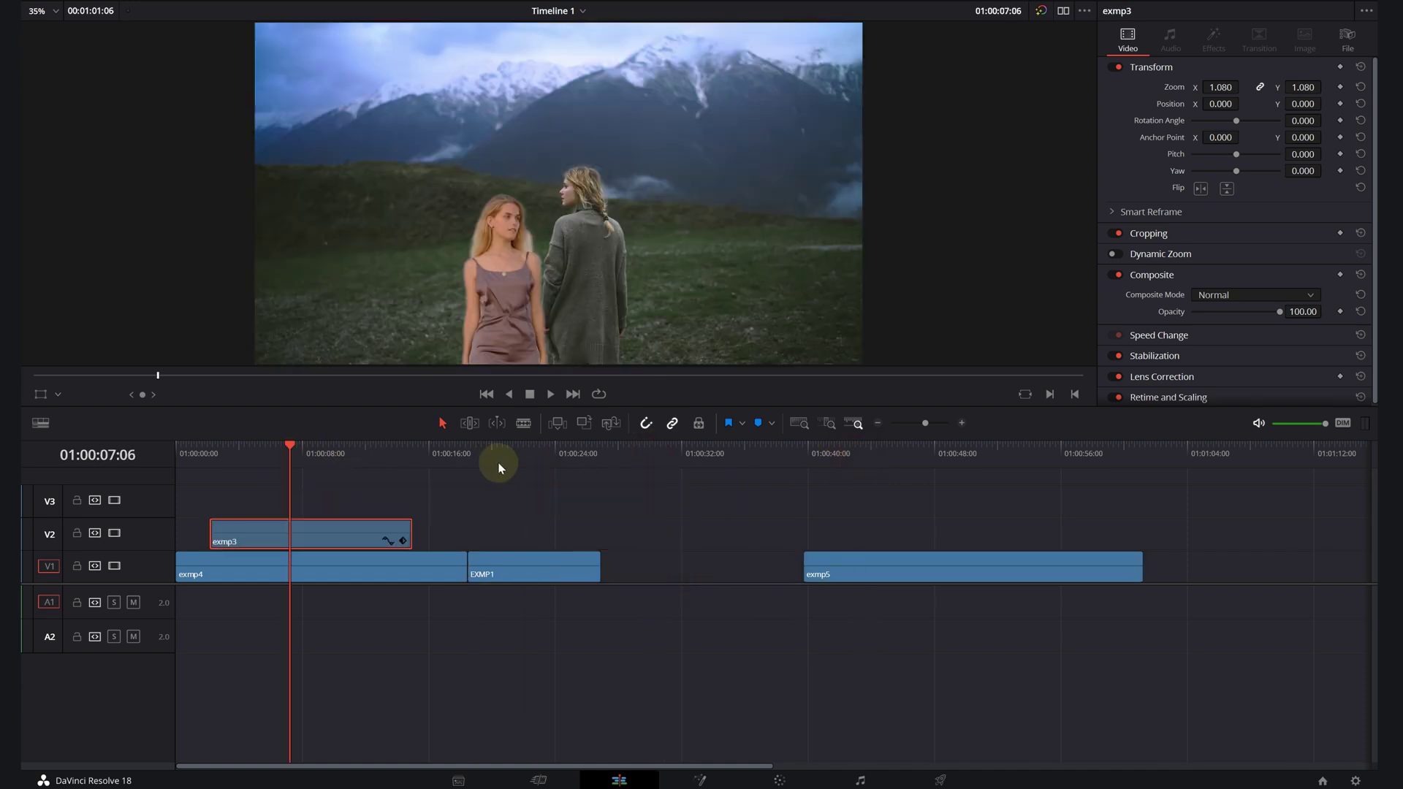
pyautogui.click(499, 467)
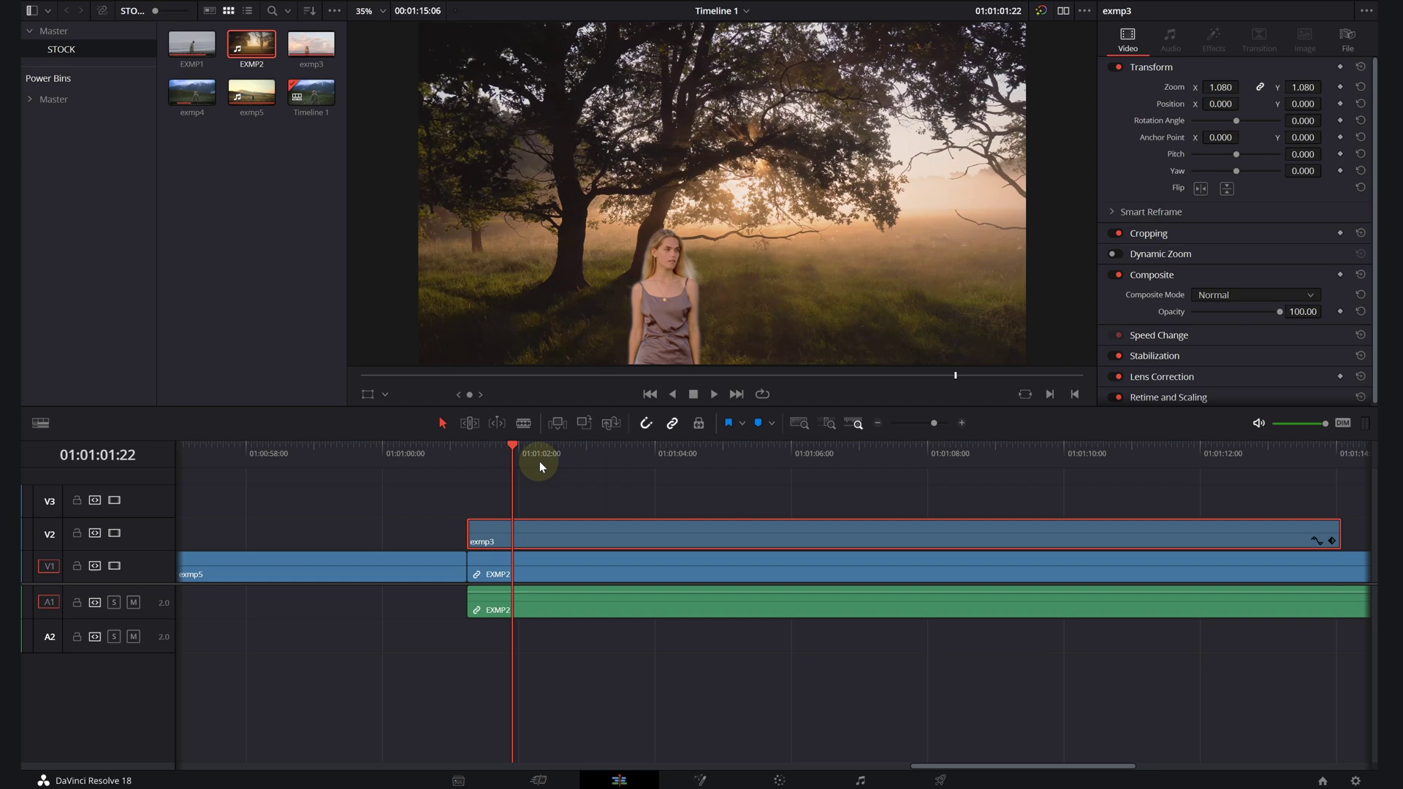
pyautogui.press('space')
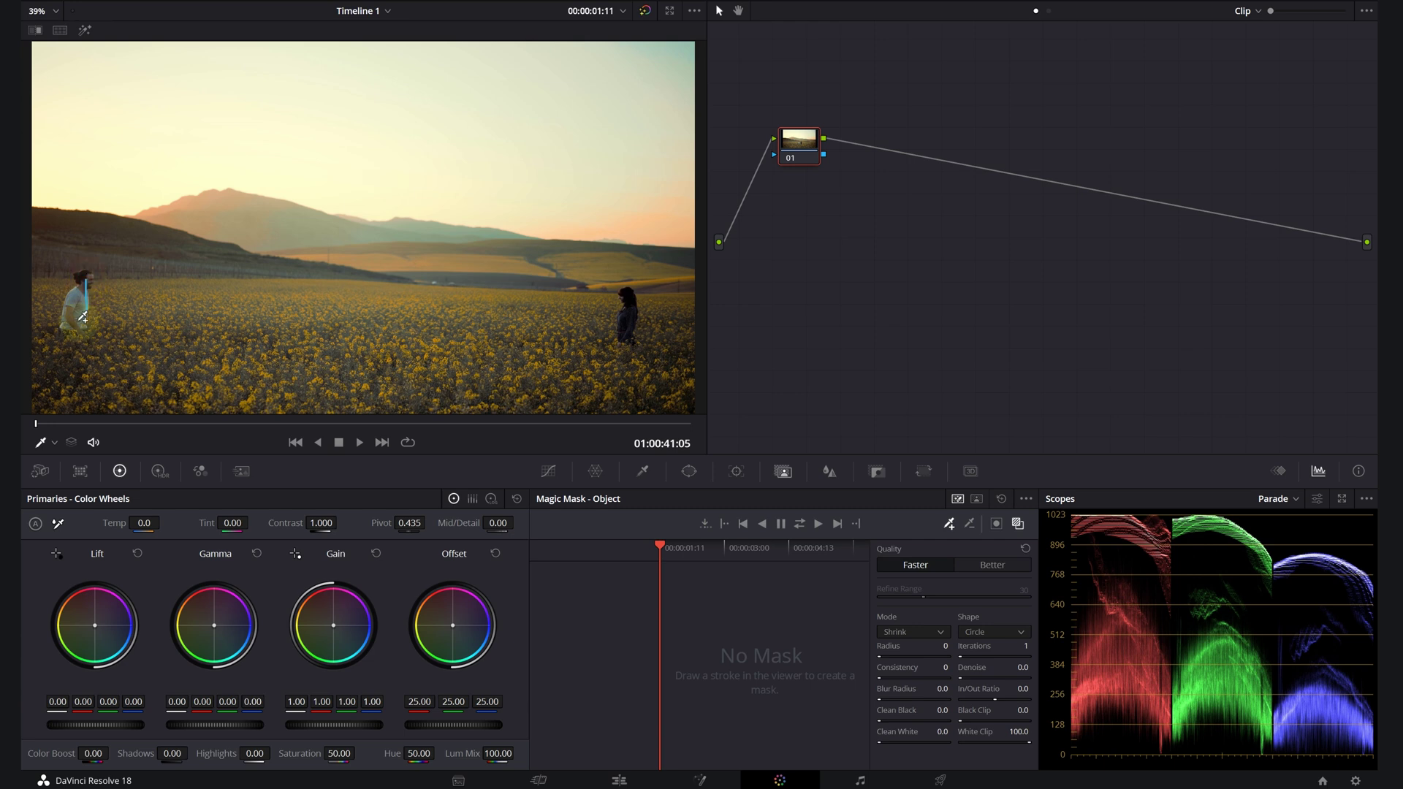
# Draw an Object mask stroke over the man at the start of the exmp5 clip, and track it through the clip
pyautogui.moveTo(82, 317); pyautogui.dragTo(83, 323)
pyautogui.hotkey('ctrl', 't')
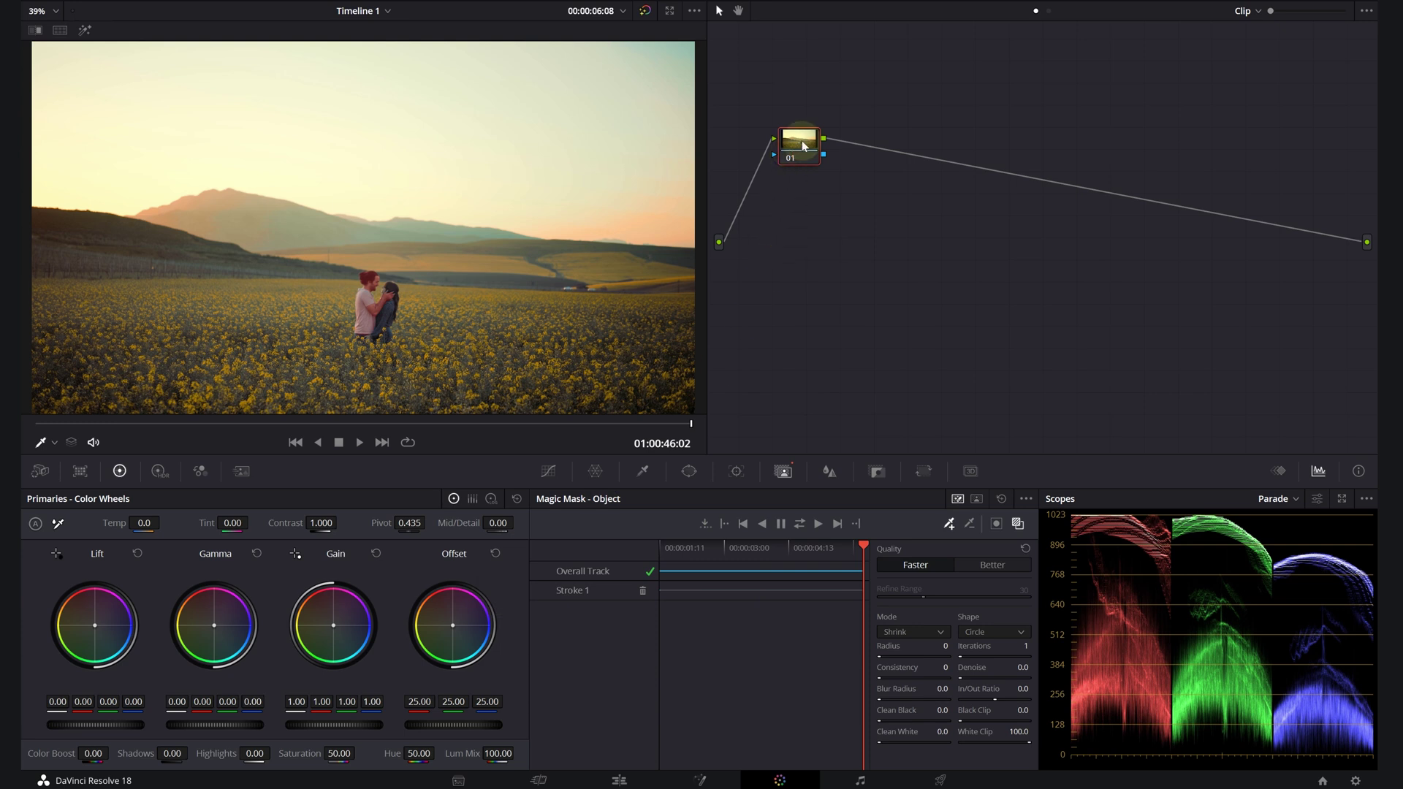
# Add serial node 02, mask the woman in the field with an Object stroke, track her through the clip, and hide the mask overlay
pyautogui.hotkey('alt', 's')
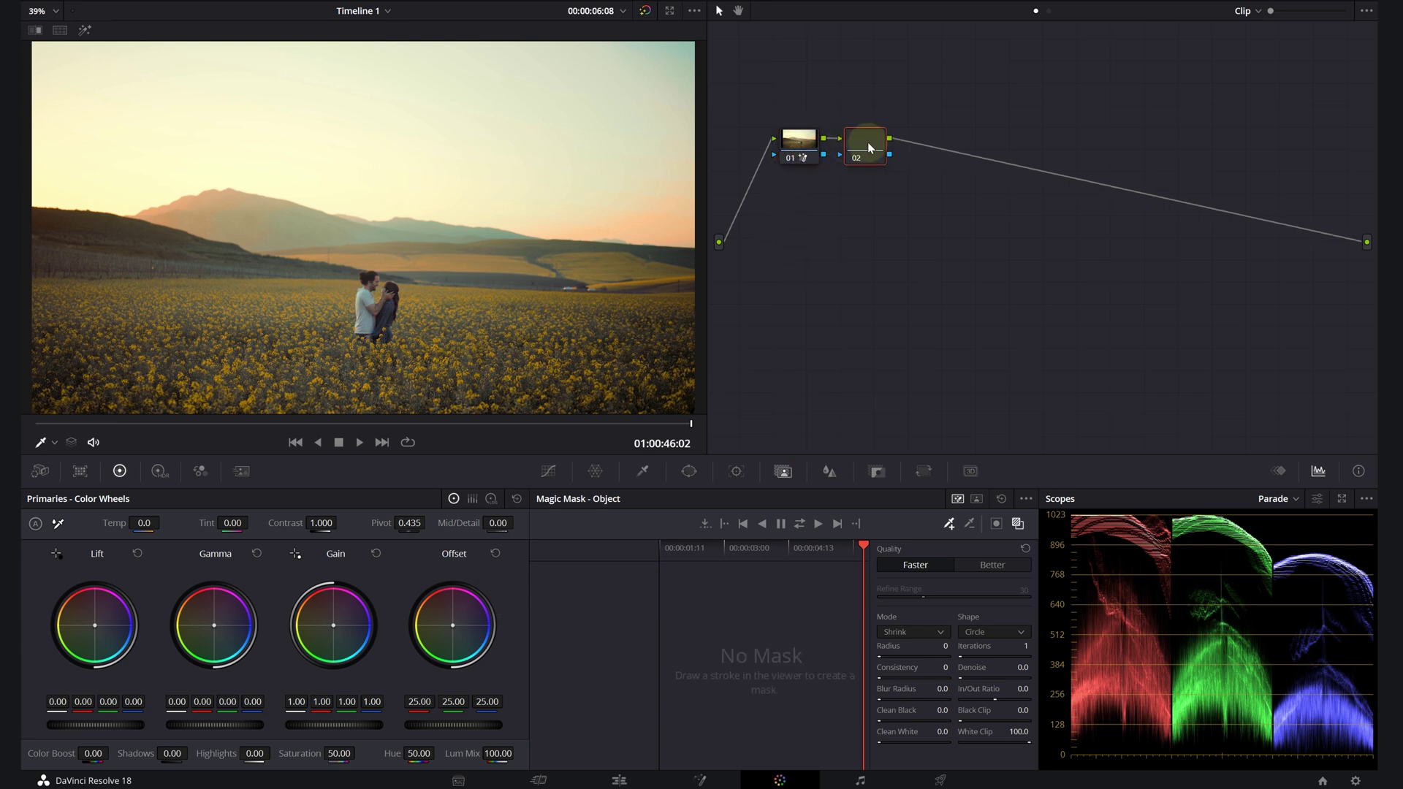
pyautogui.click(398, 424)
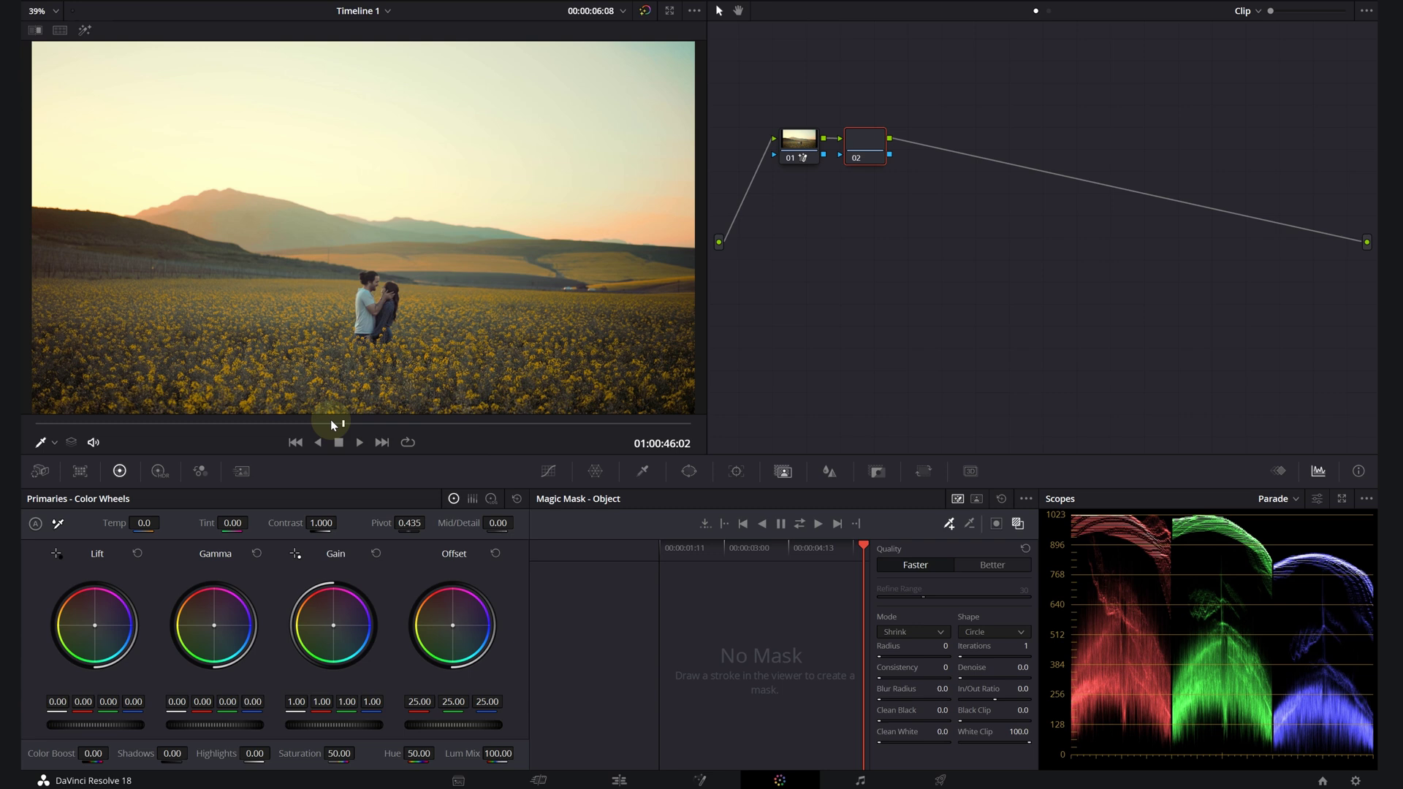
pyautogui.moveTo(330, 421); pyautogui.dragTo(256, 424)
pyautogui.moveTo(525, 292); pyautogui.dragTo(527, 323)
pyautogui.click(799, 523)
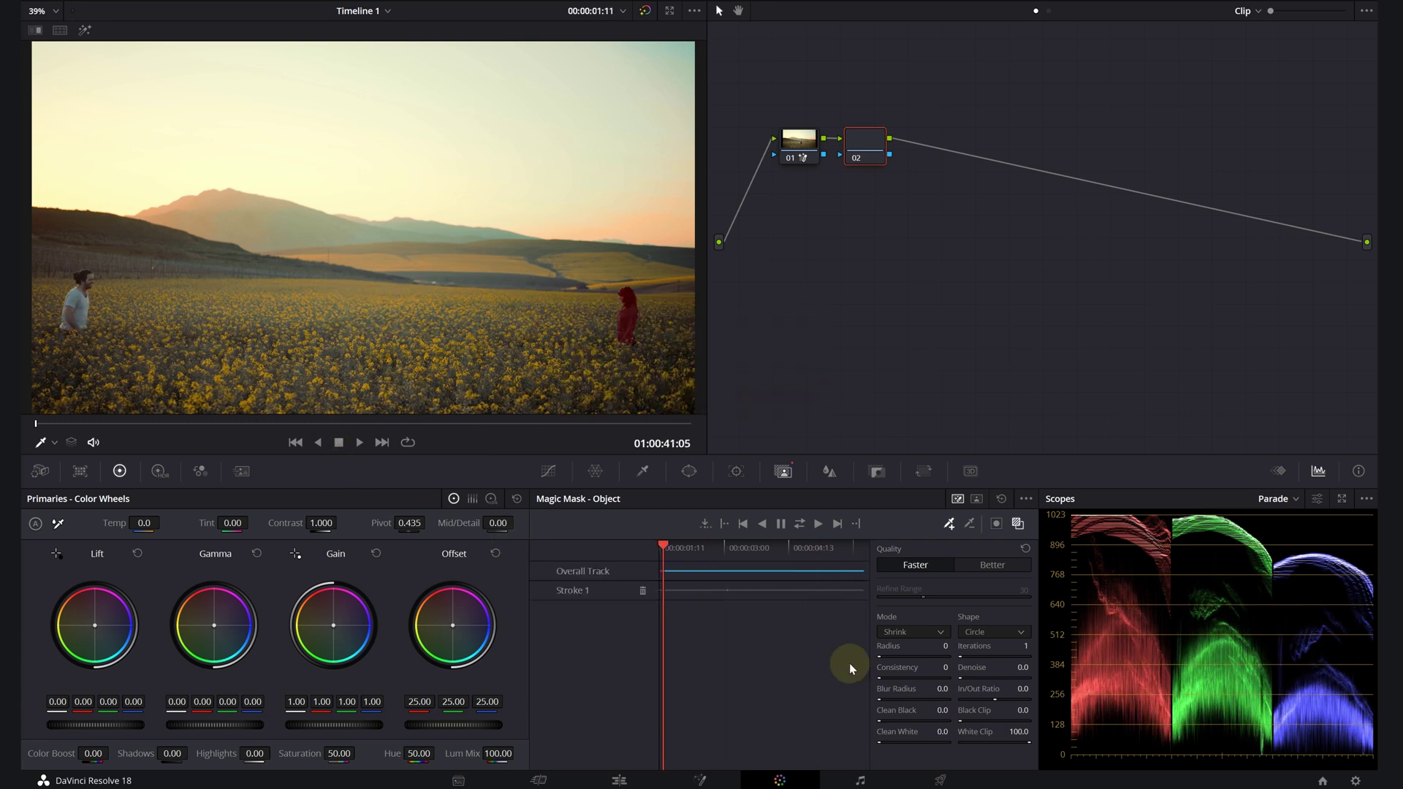
pyautogui.click(1021, 522)
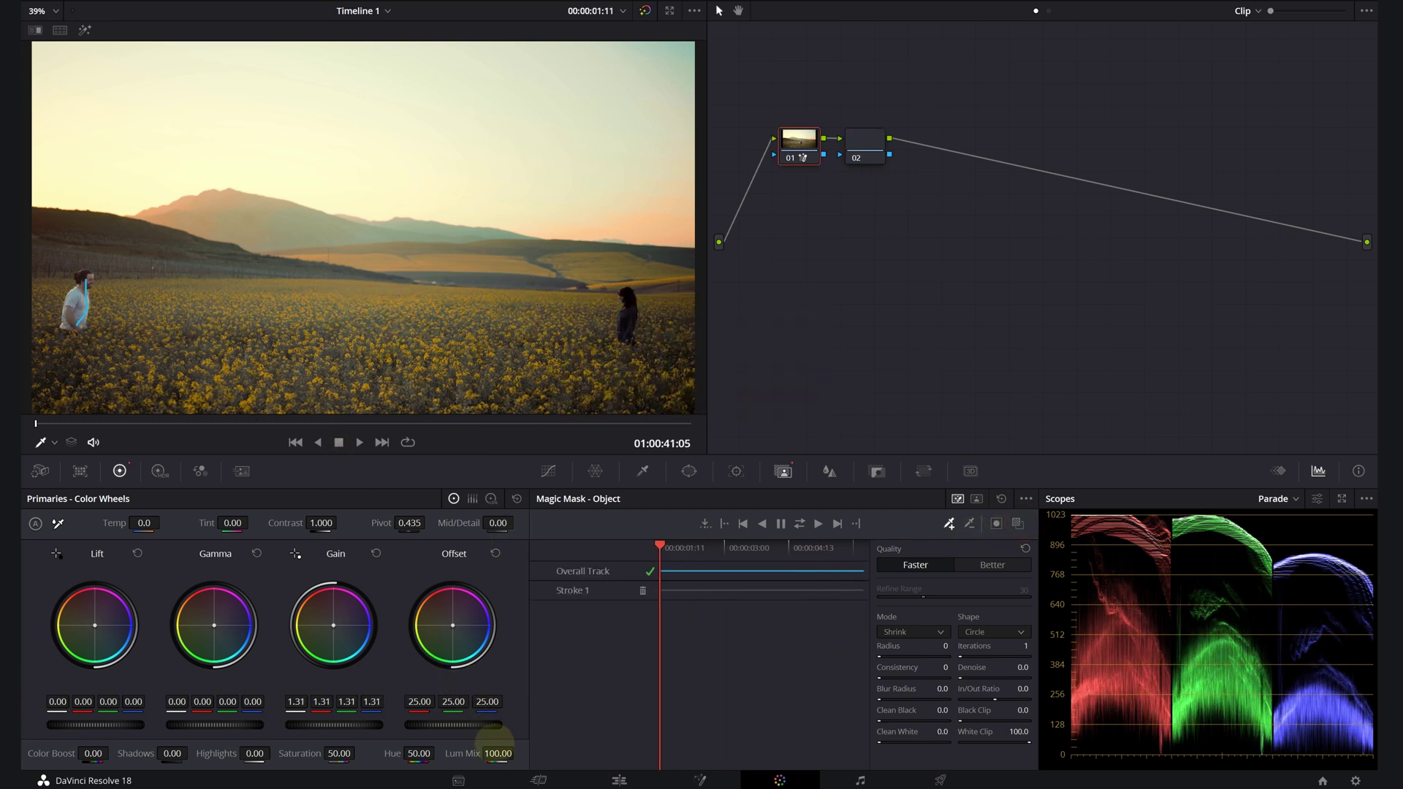
# Set the man's gain to 1.15 in node 01, and tint the gamma of the masked man and woman purple in their own nodes
pyautogui.moveTo(494, 744); pyautogui.dragTo(433, 767)
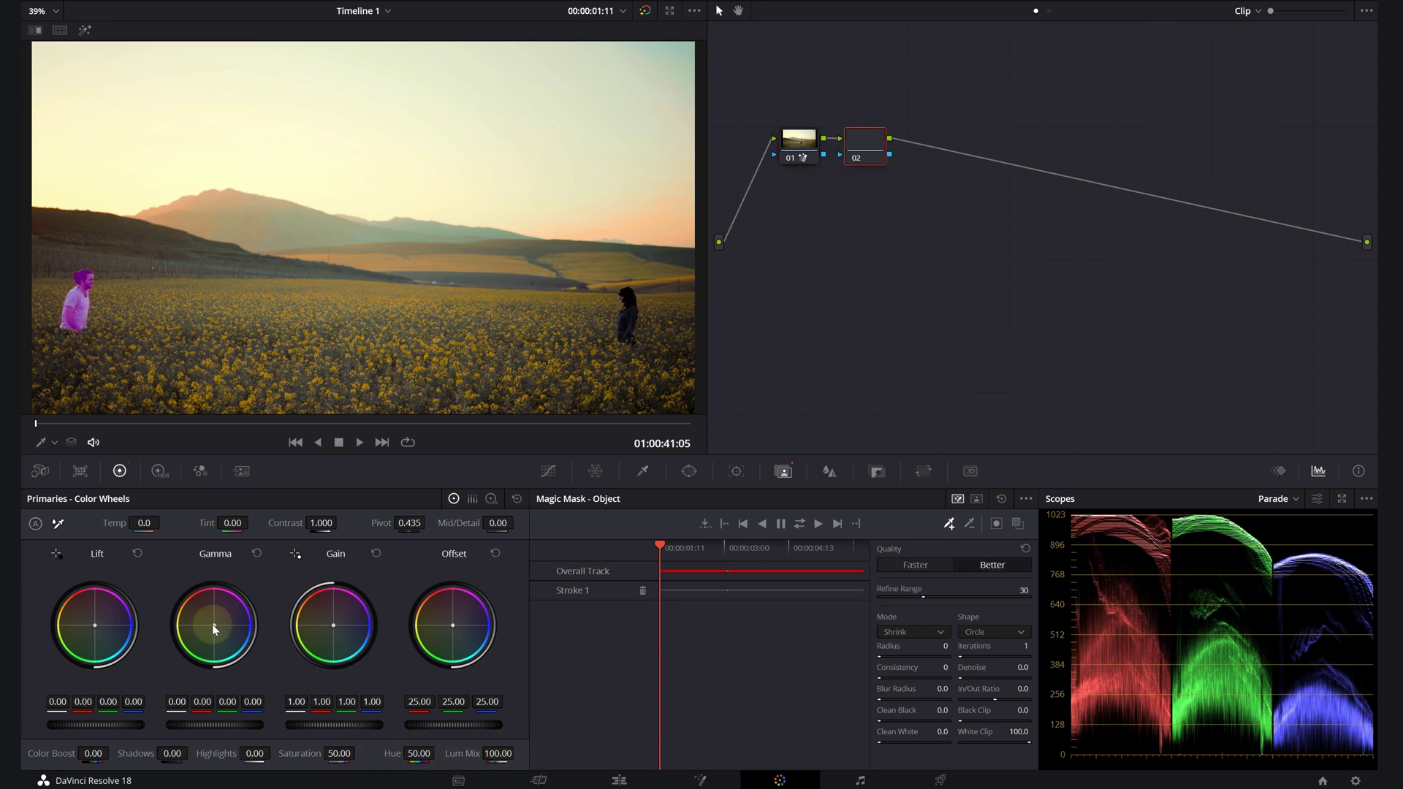
pyautogui.moveTo(213, 624); pyautogui.dragTo(322, 467)
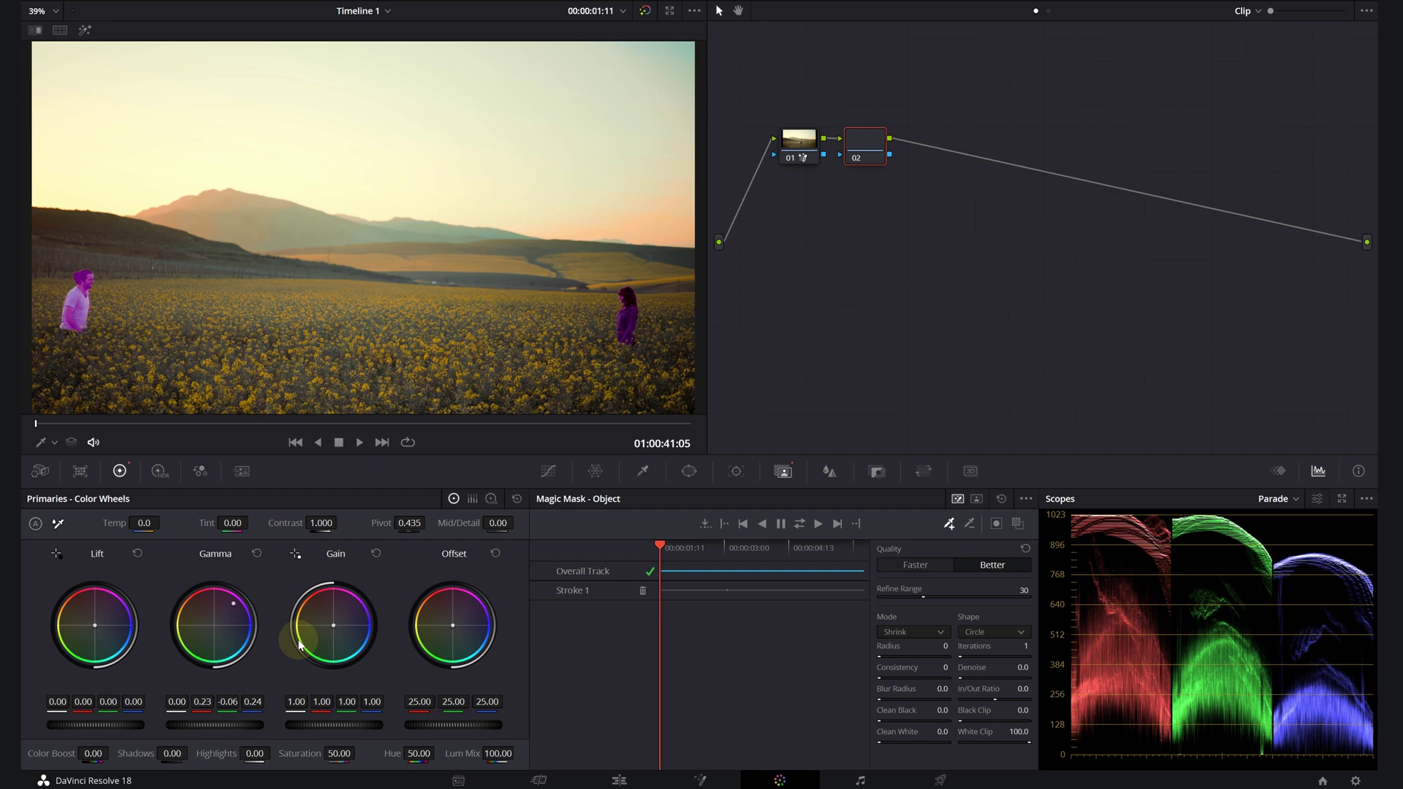
pyautogui.moveTo(298, 641); pyautogui.dragTo(235, 579)
pyautogui.doubleClick(216, 605)
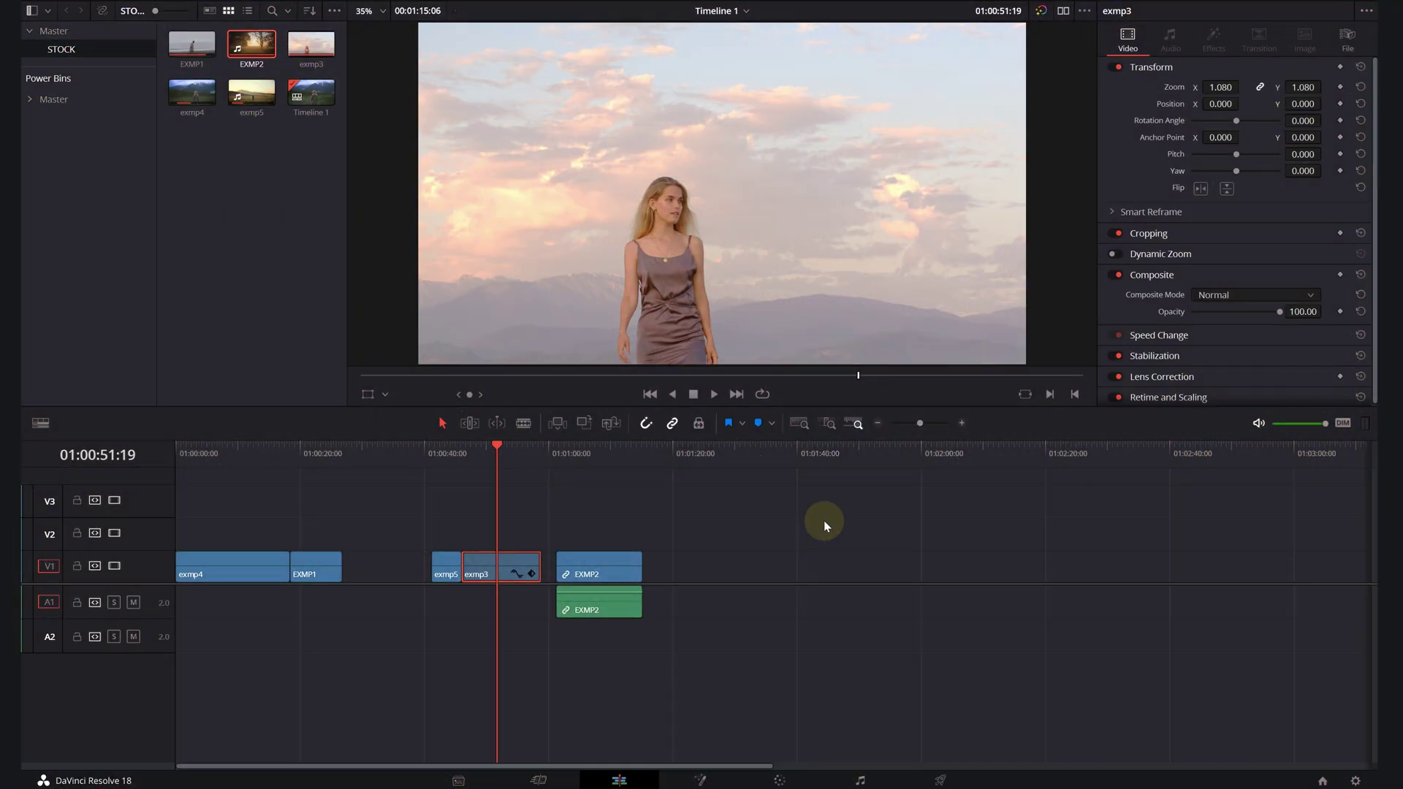
# Open the exmp3 clip at 01:00:53:02 on the Color page, move node 01 closer to the source, and return to the Edit page
pyautogui.moveTo(474, 451); pyautogui.dragTo(506, 453)
pyautogui.click(774, 780)
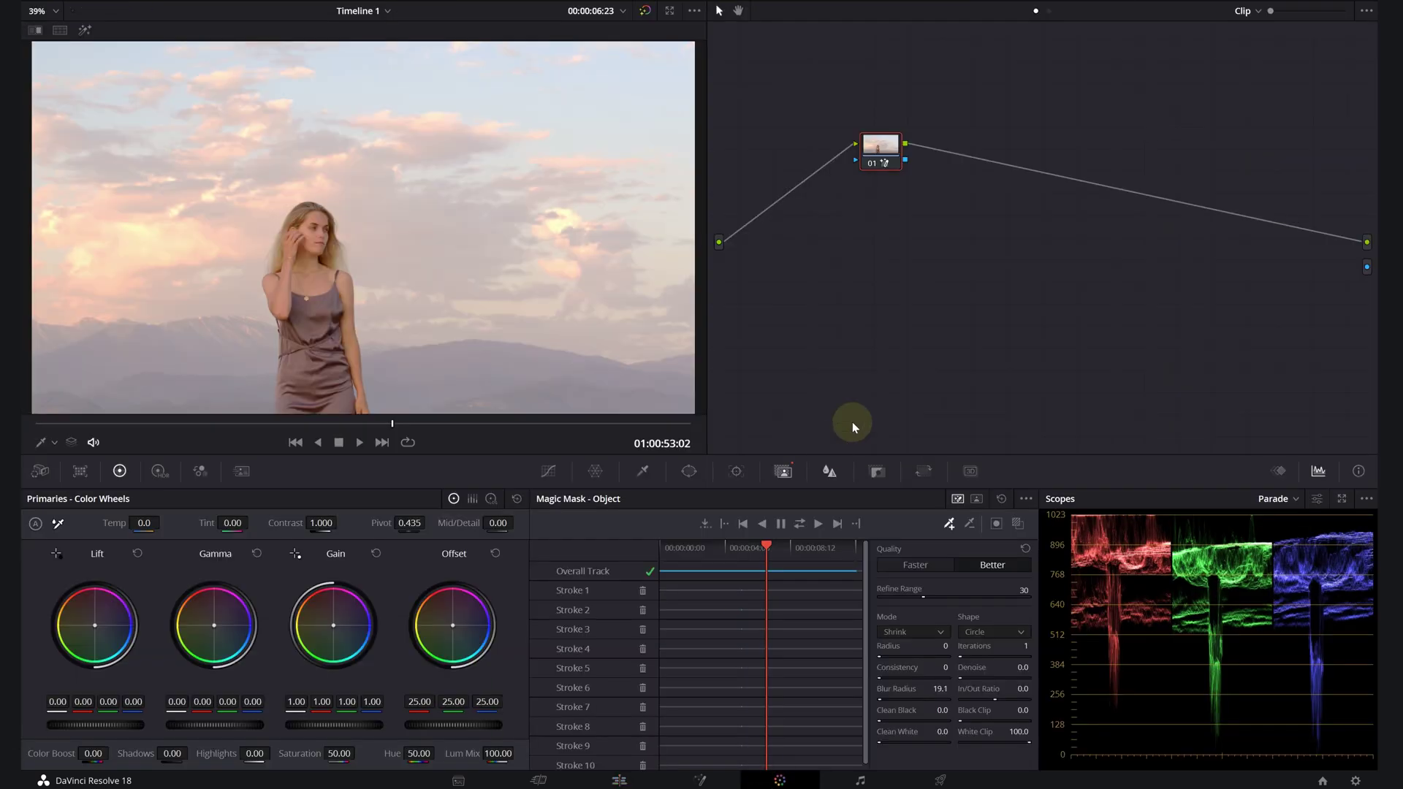
pyautogui.moveTo(878, 163); pyautogui.dragTo(828, 173)
pyautogui.click(615, 781)
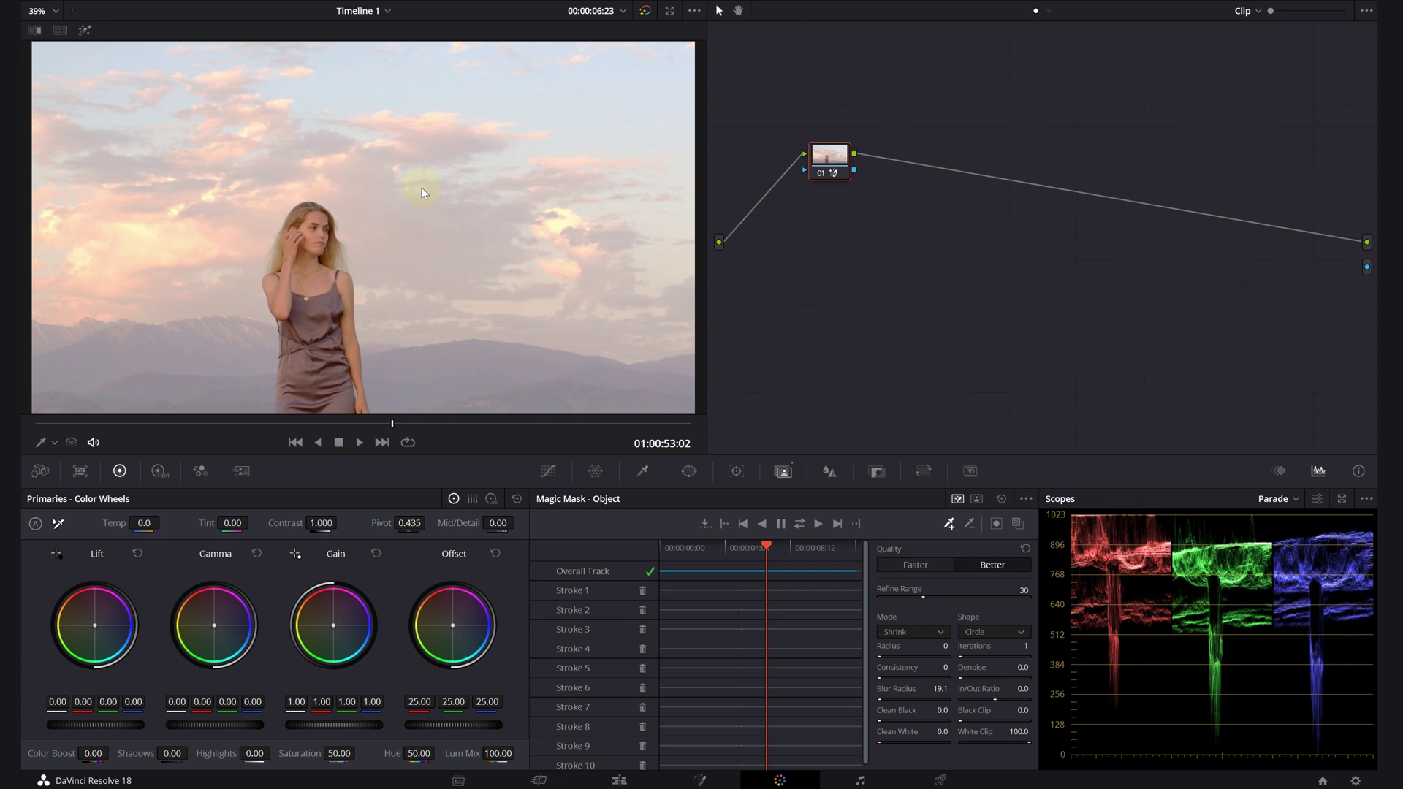
pyautogui.click(616, 780)
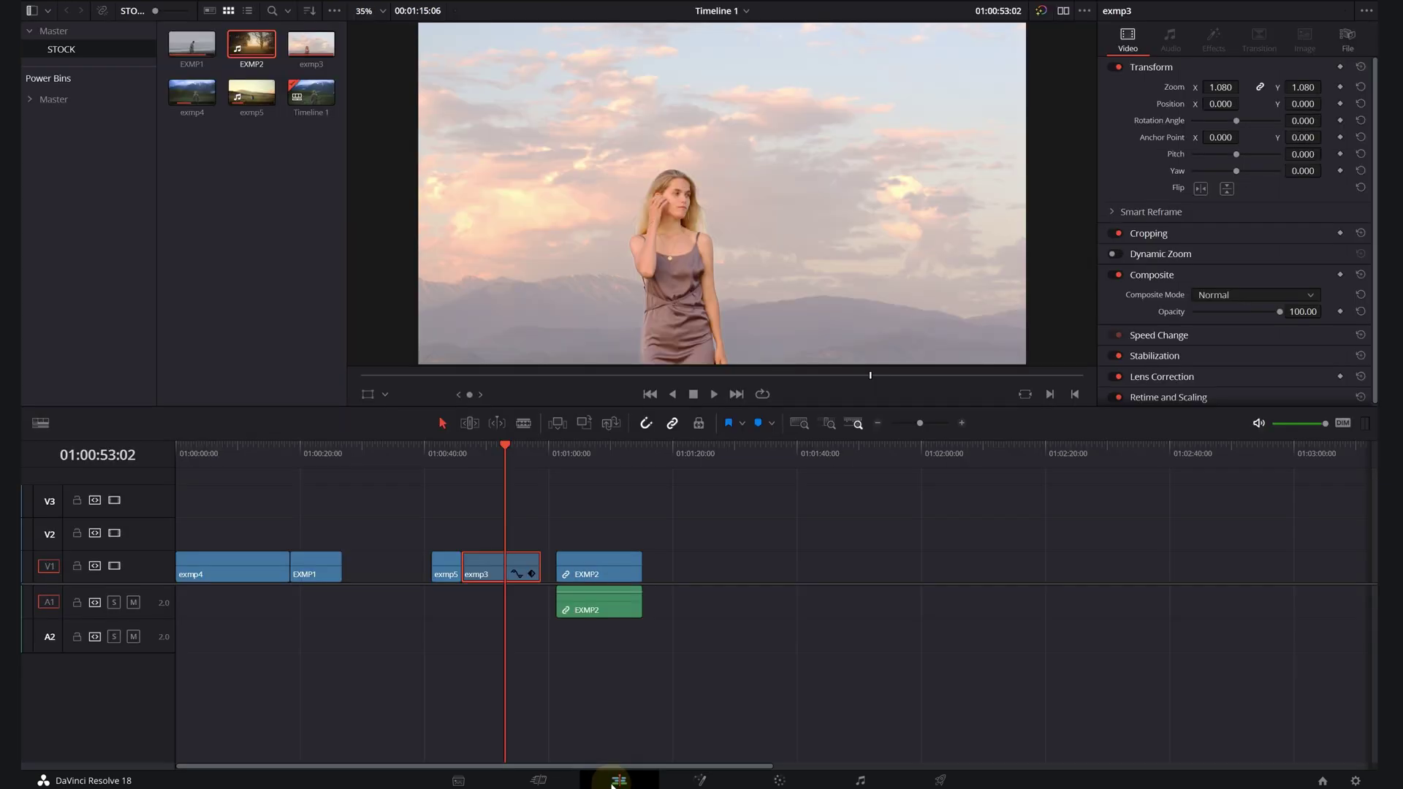
# Set the exmp3 clip's linked X and Y zoom to 1.610, check the reframed shot on the Color and Deliver pages, and return to the Edit page
pyautogui.moveTo(1213, 87); pyautogui.dragTo(1252, 98)
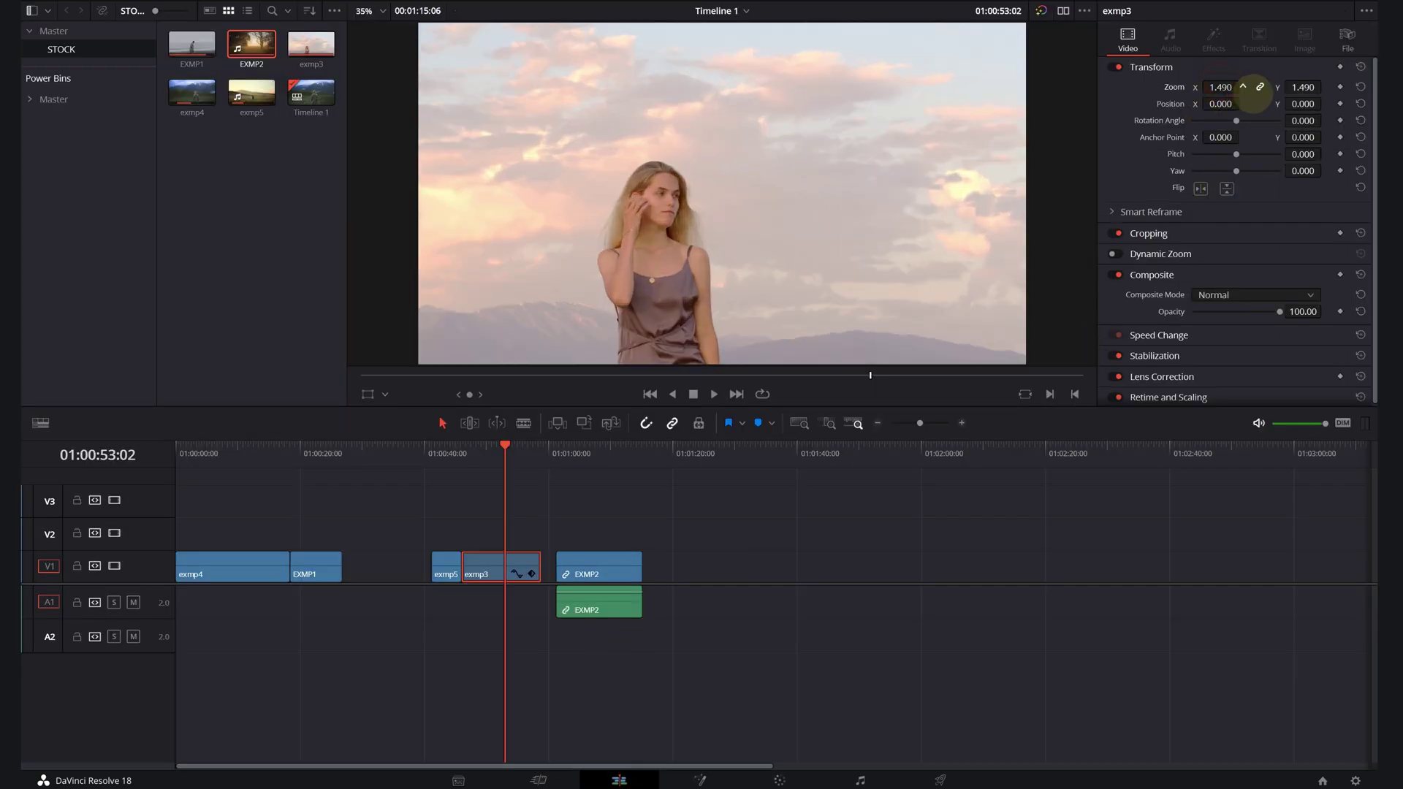
pyautogui.click(779, 779)
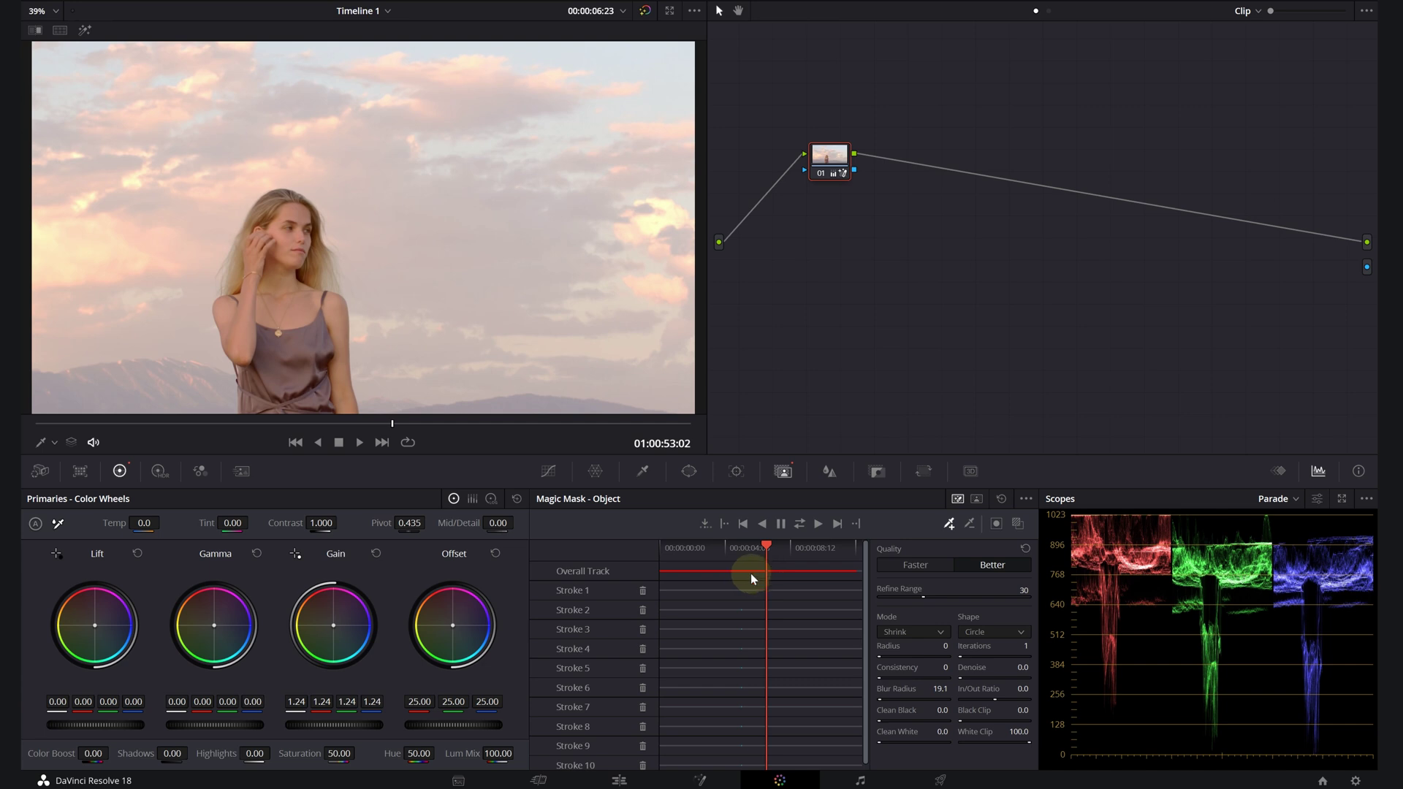
pyautogui.click(939, 781)
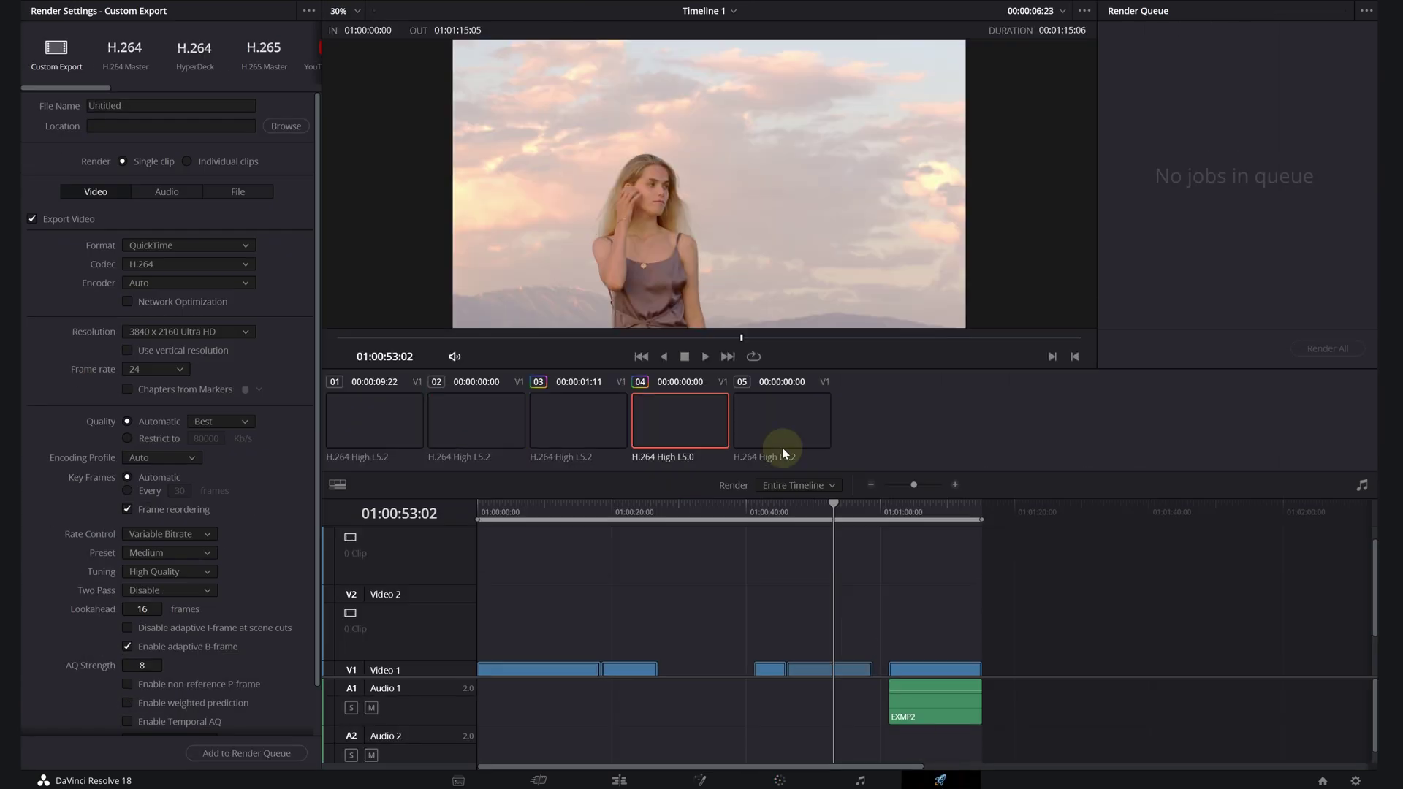
pyautogui.click(619, 780)
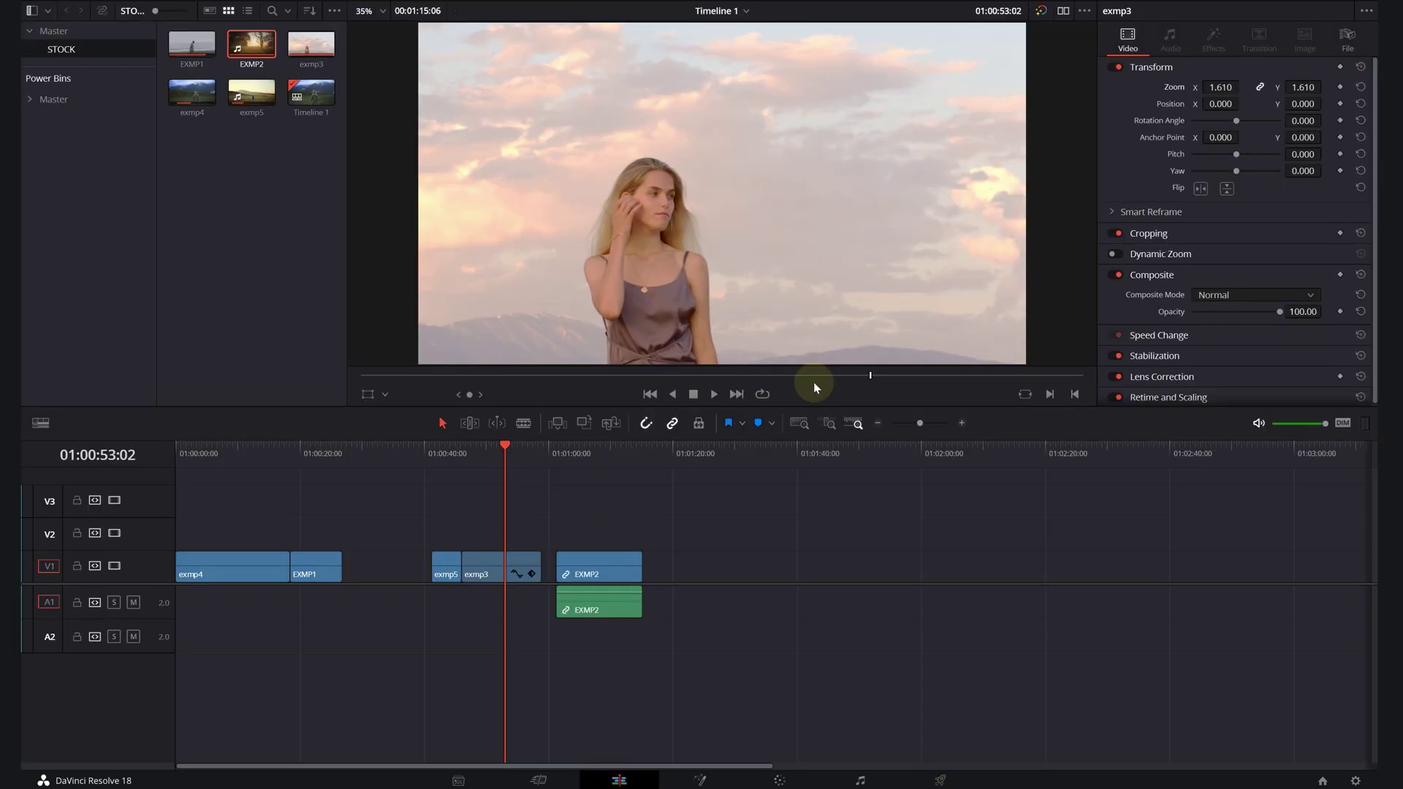
# View the reframed exmp3 clip on the Color page, and scrub the Edit page timeline to 01:00:52:21
pyautogui.click(781, 781)
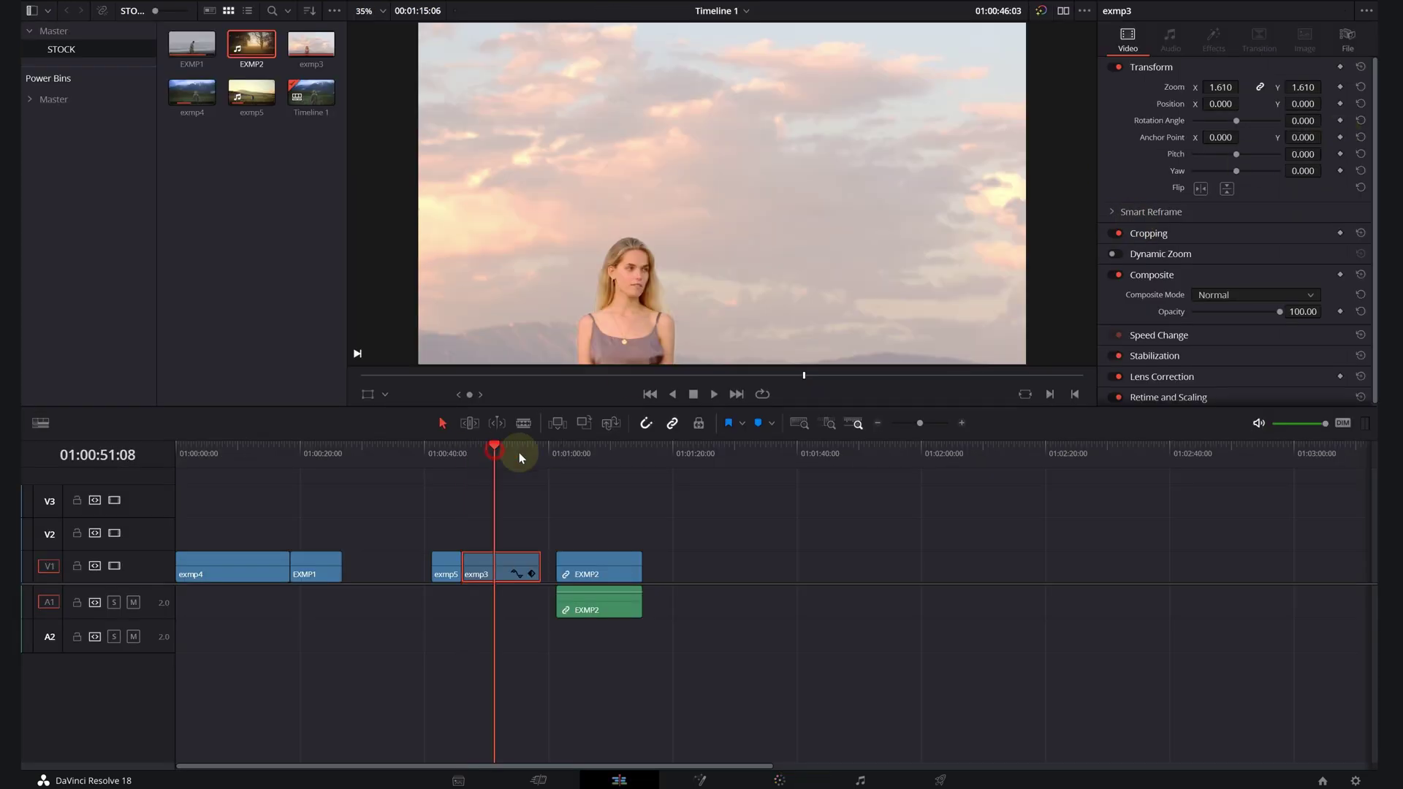
pyautogui.moveTo(519, 453); pyautogui.dragTo(504, 449)
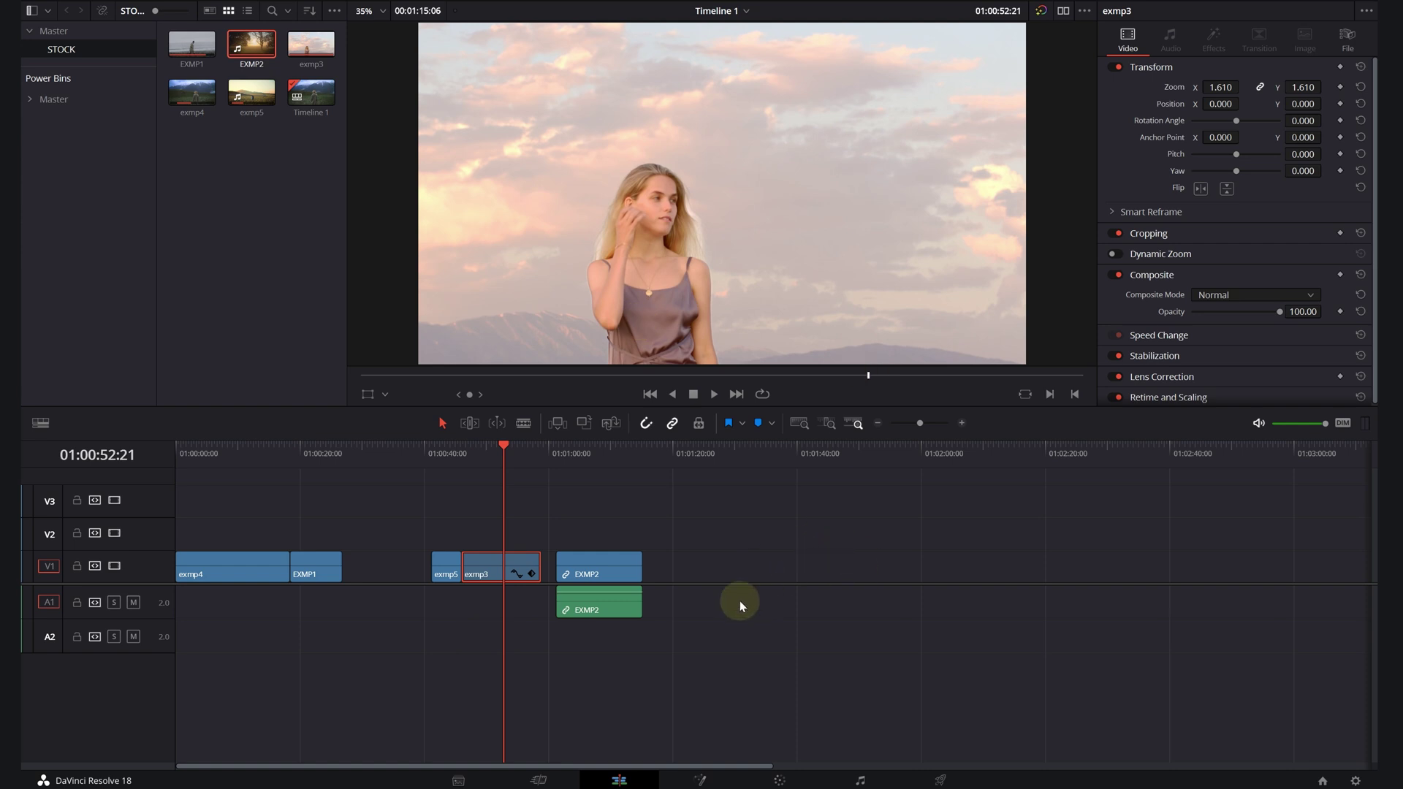